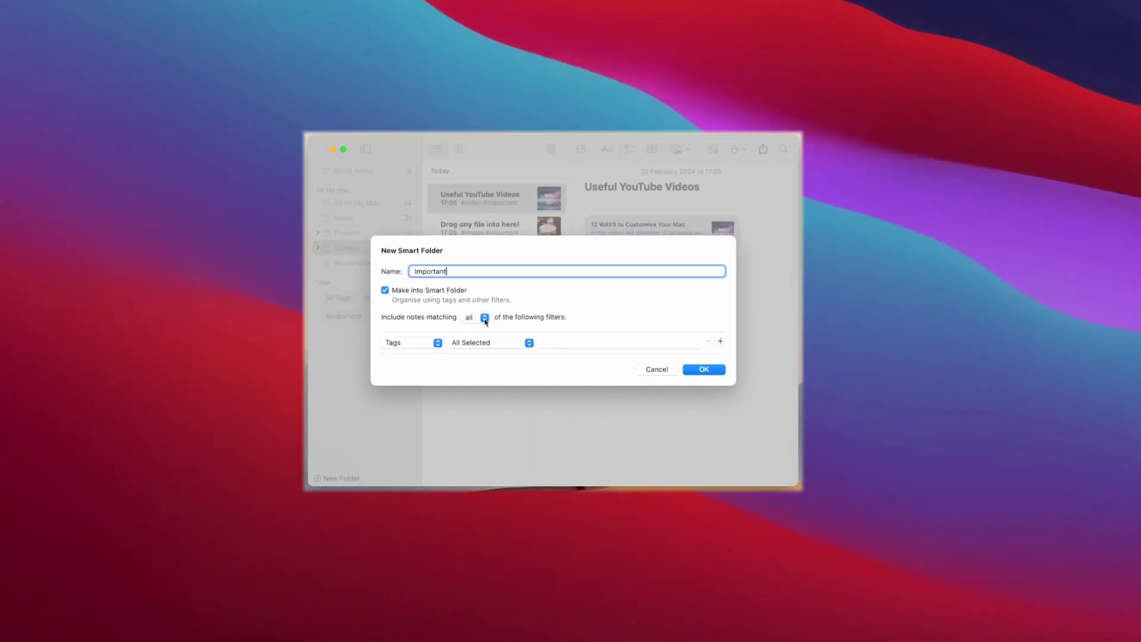
Step: Set the Important smart folder's tag filter to #important
left_click(553, 342)
left_click(570, 369)
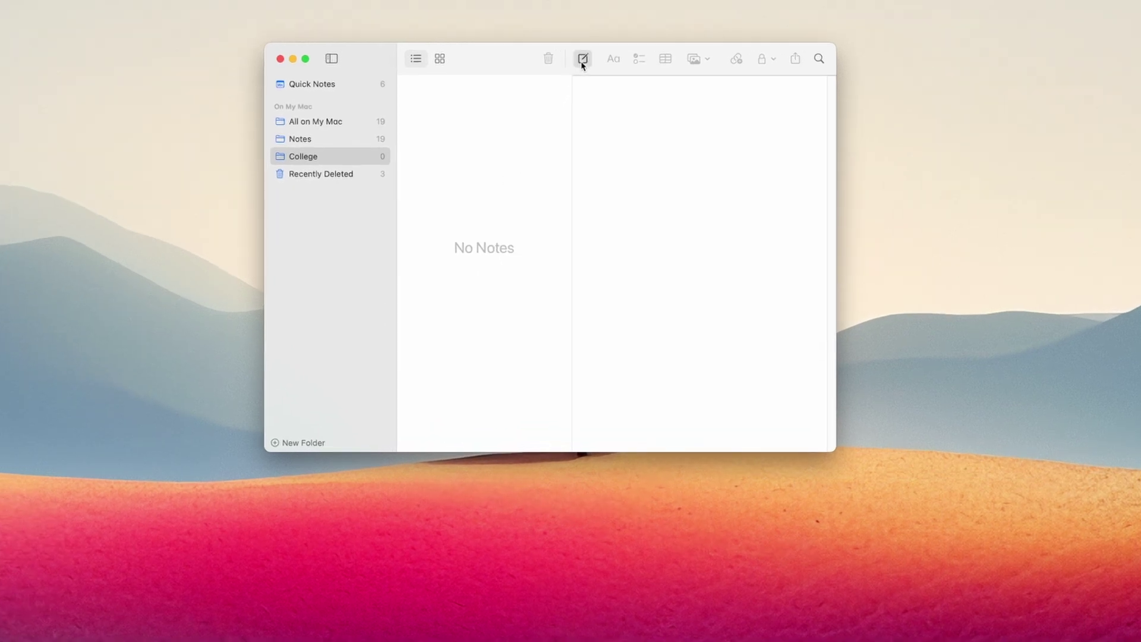
Step: Create two new College notes titled Note One and Note Two
left_click(582, 60)
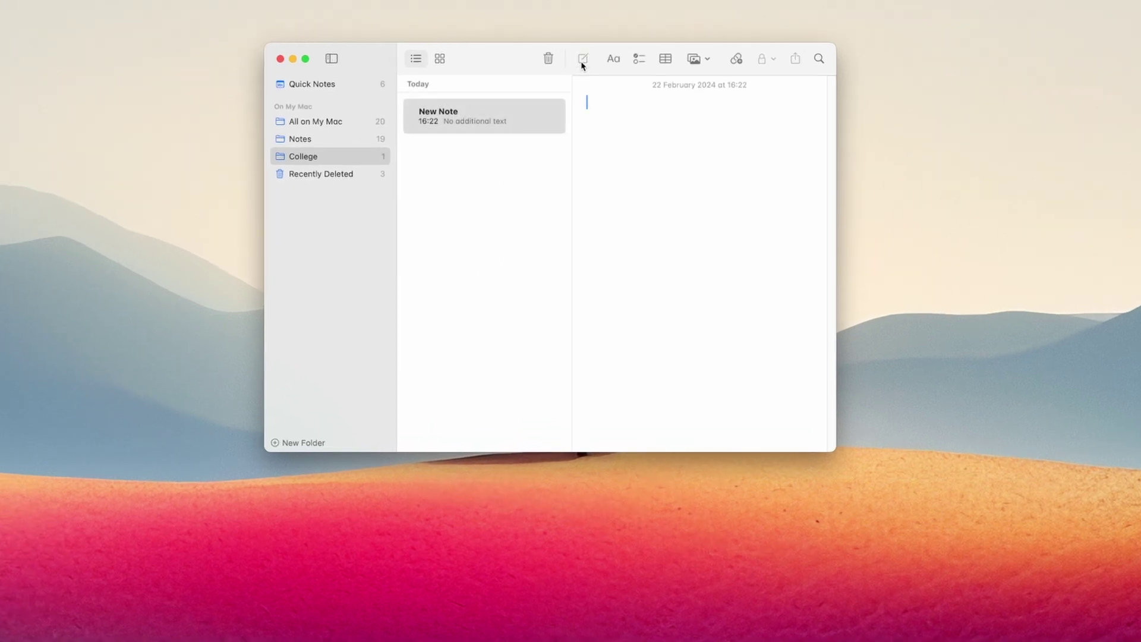
type("Note One")
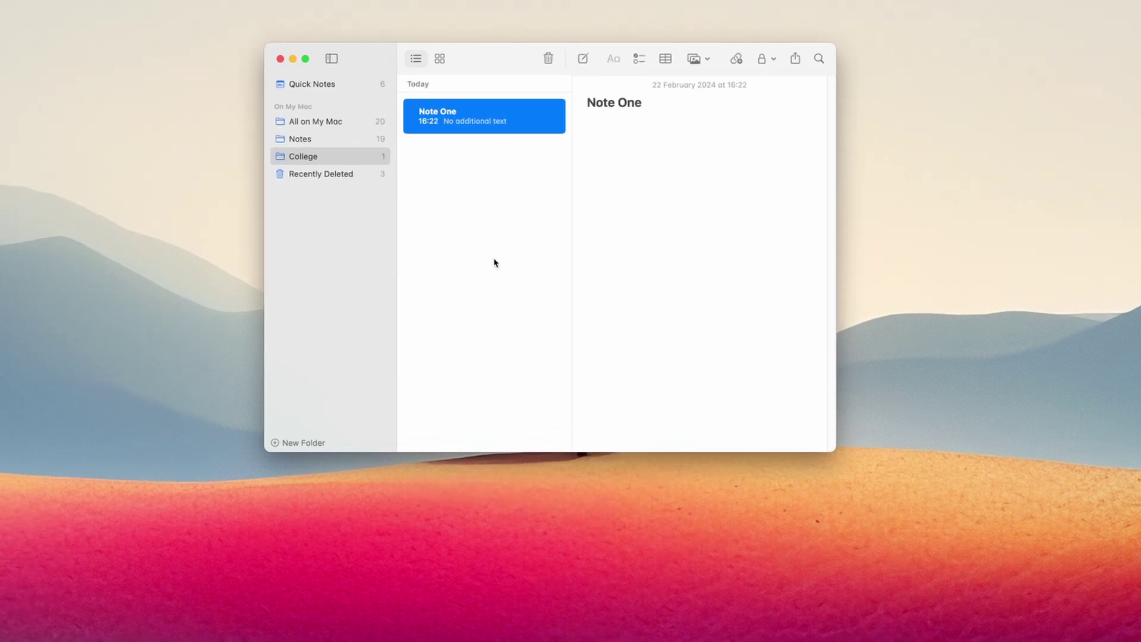
key("super+n")
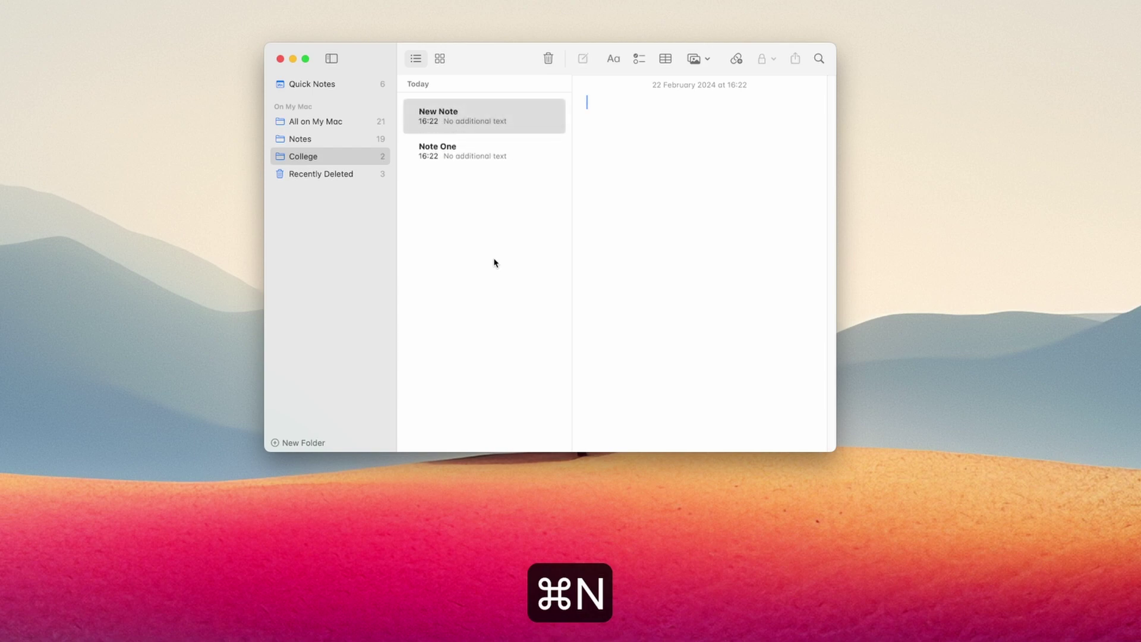
type("Note Two")
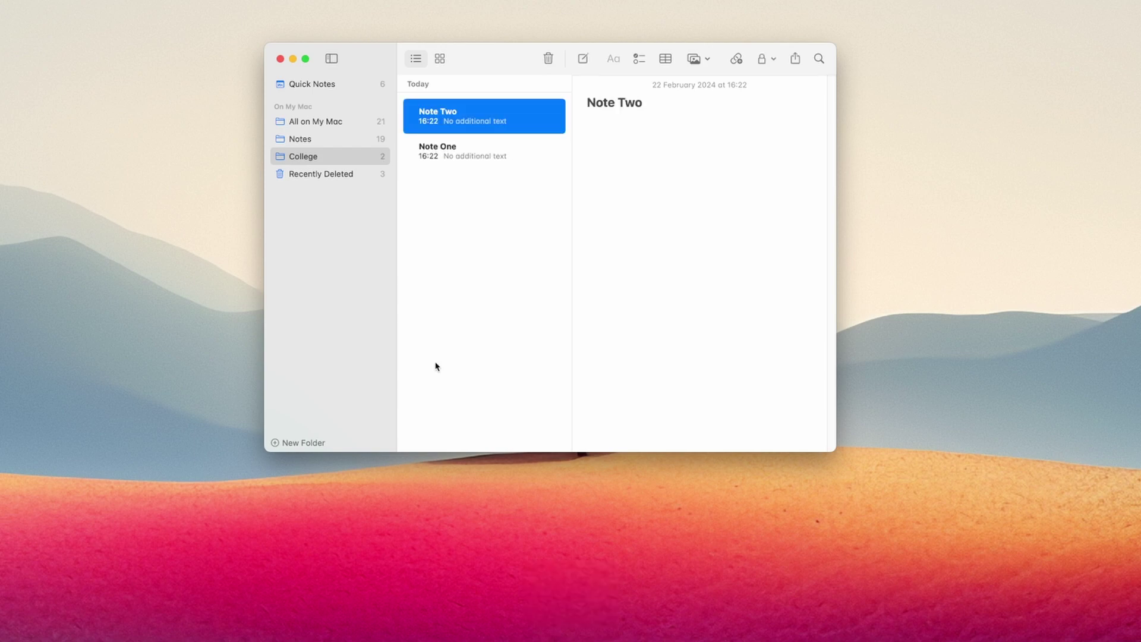
Step: Add new folders Test and Test 2, then delete Note One
left_click(298, 443)
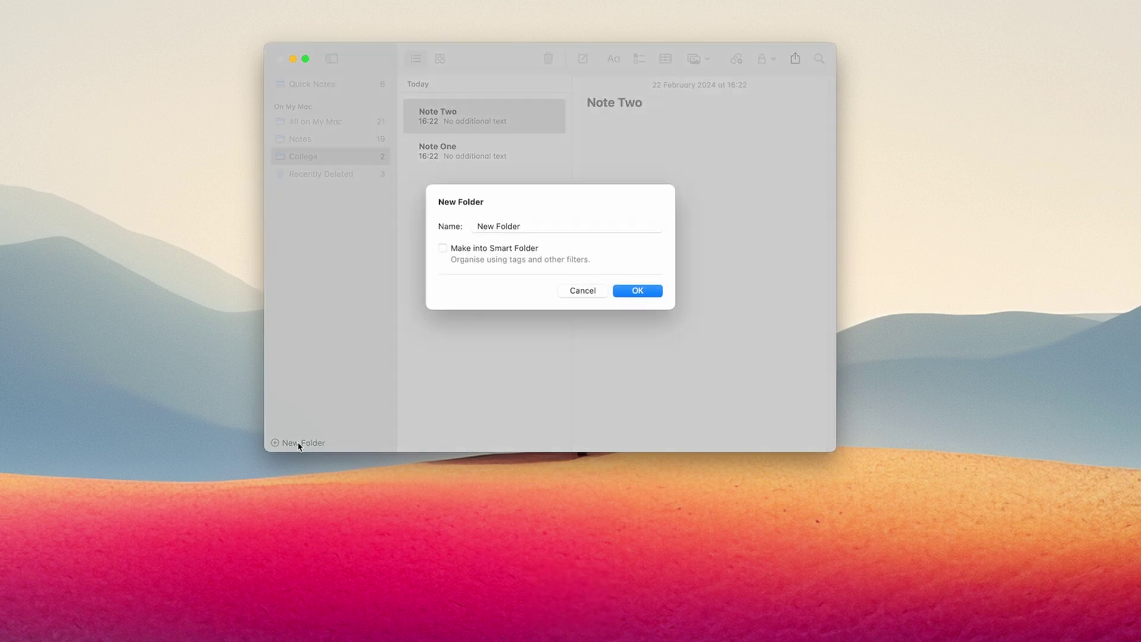
type("Test")
key("Return")
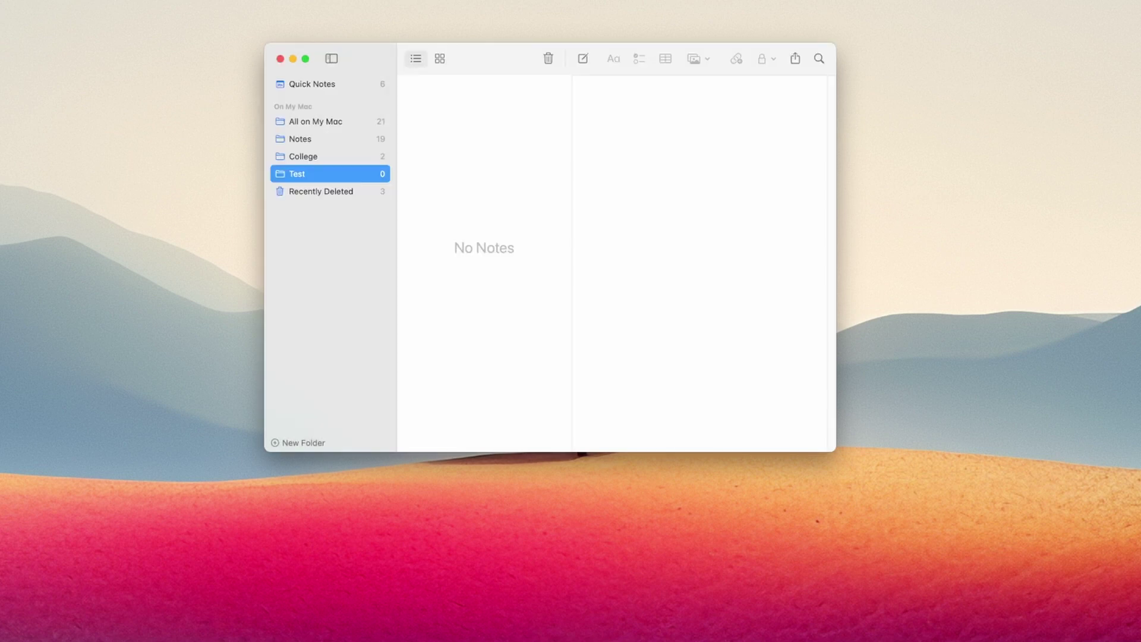
key("shift+super+n")
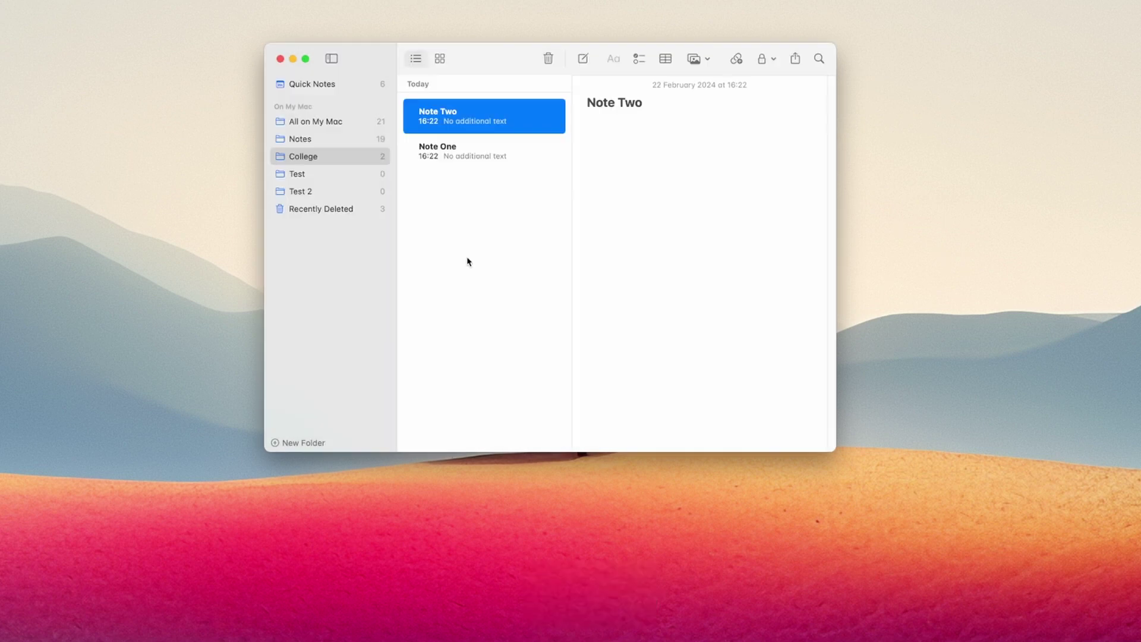
left_click(481, 152)
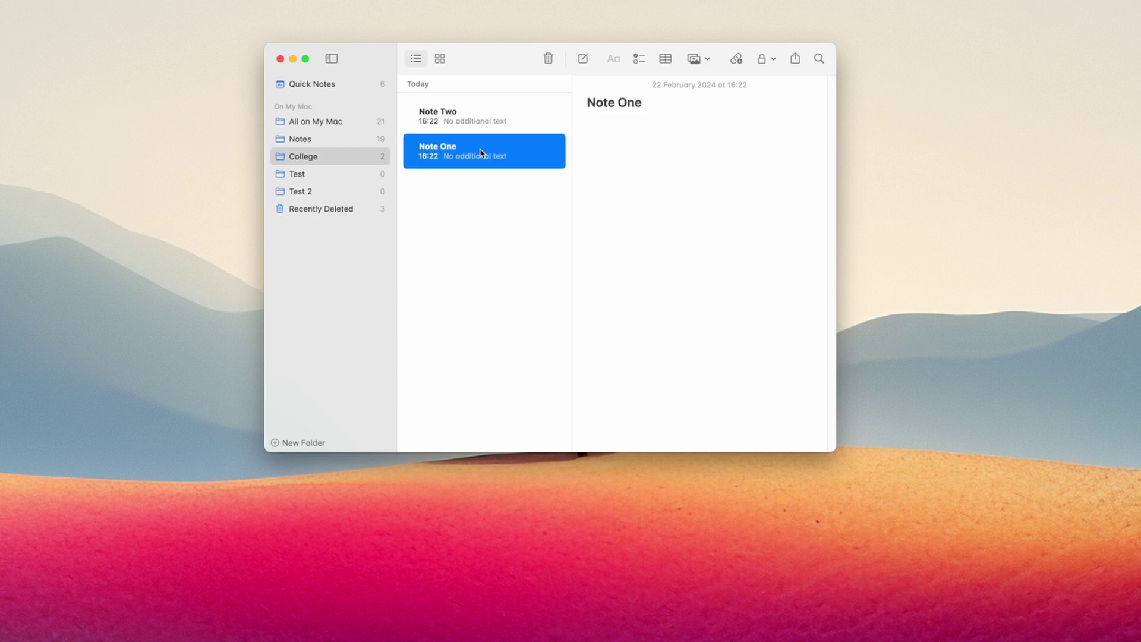
key("super+BackSpace")
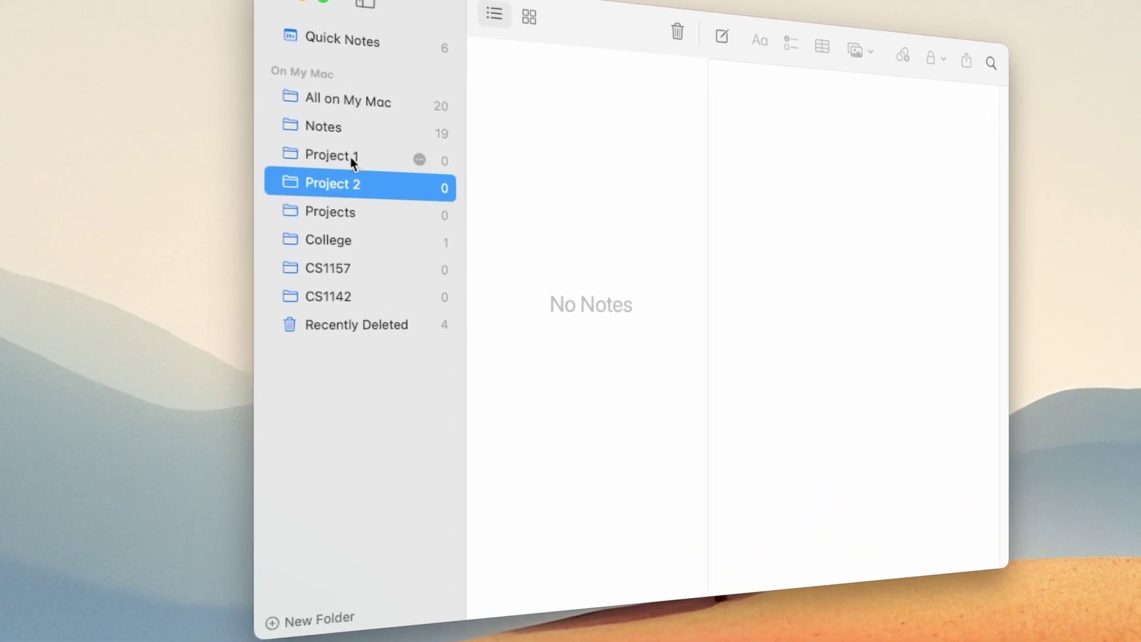
Step: Nest Project 1 and 2 under Projects, CS1157 and CS1142 under College, then collapse College
left_click_drag(385, 247, 394, 268)
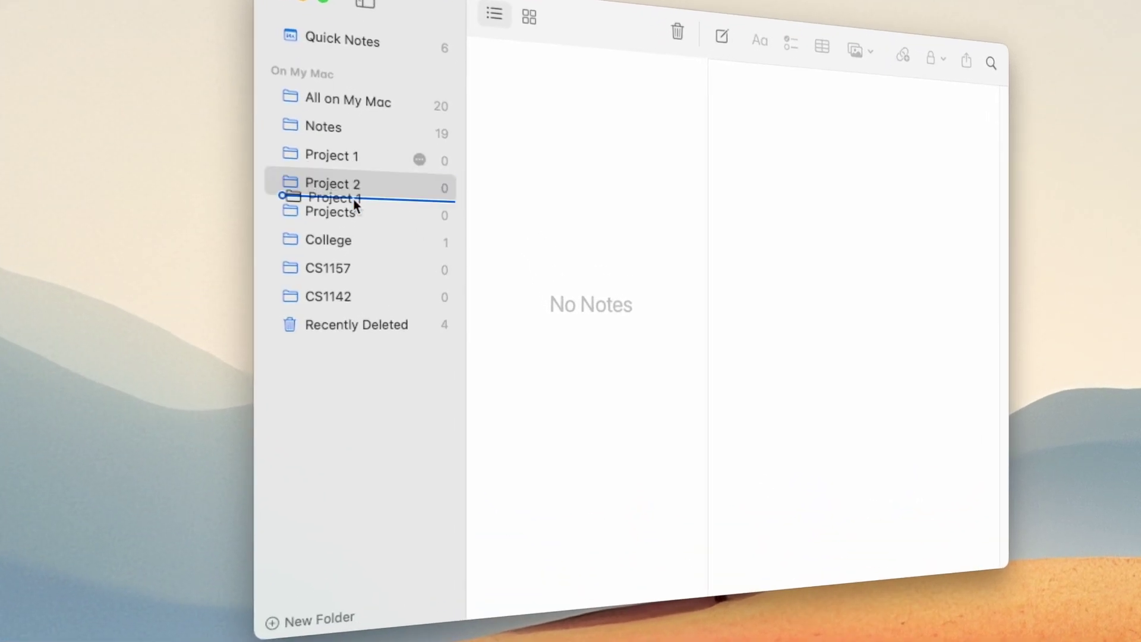
left_click_drag(355, 205, 356, 211)
mouse_move(345, 156)
left_mouse_down()
mouse_move(355, 199)
mouse_move(343, 243)
left_mouse_up()
mouse_move(346, 294)
left_mouse_down()
mouse_move(363, 256)
mouse_move(359, 267)
left_mouse_up()
left_click(273, 240)
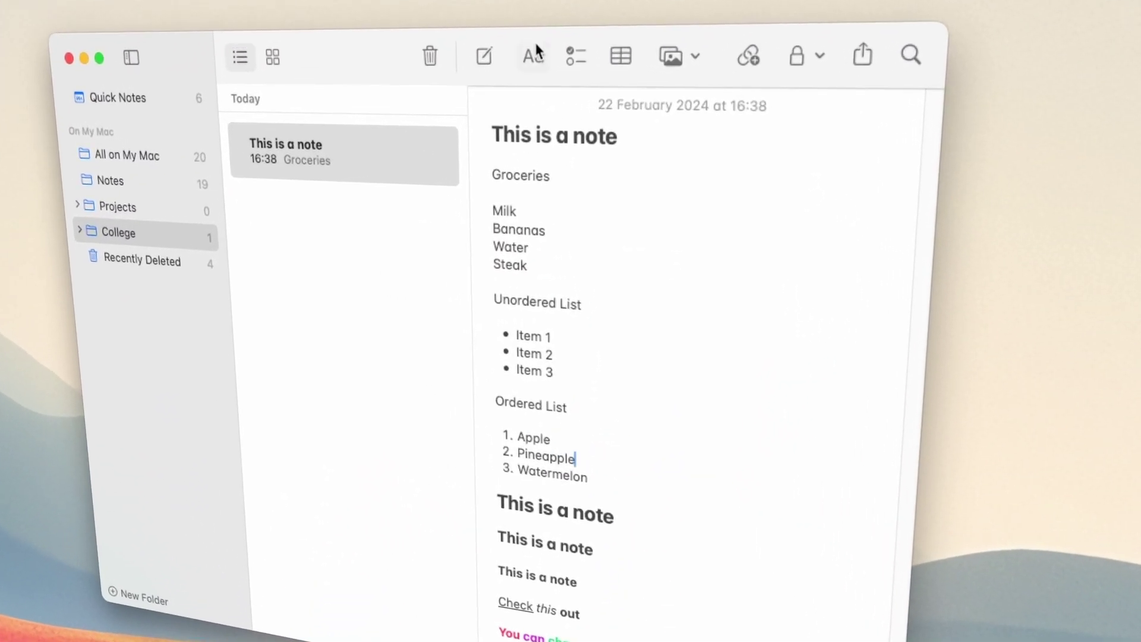
Step: Turn the grocery items from Milk through Steak into a checklist
left_click(537, 55)
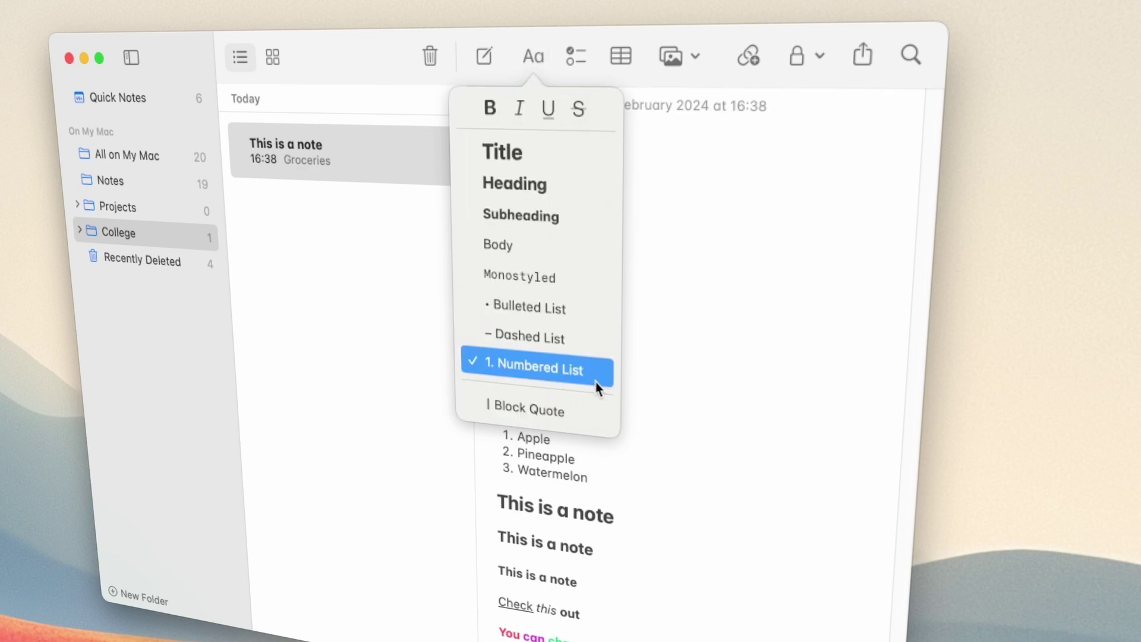
left_click(678, 285)
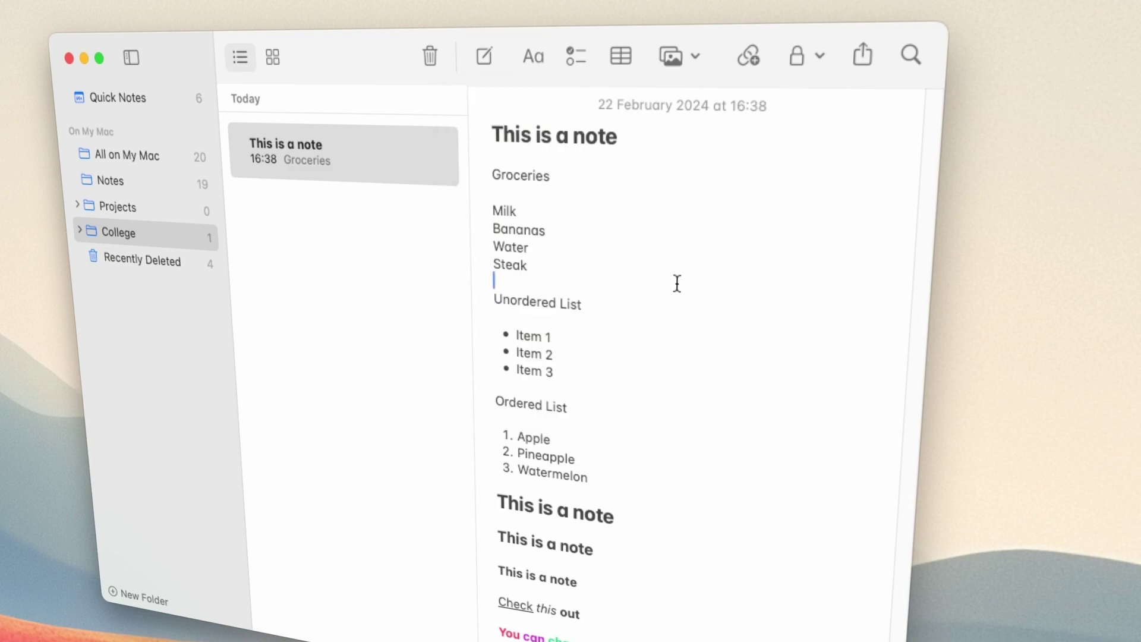
left_click_drag(529, 265, 487, 213)
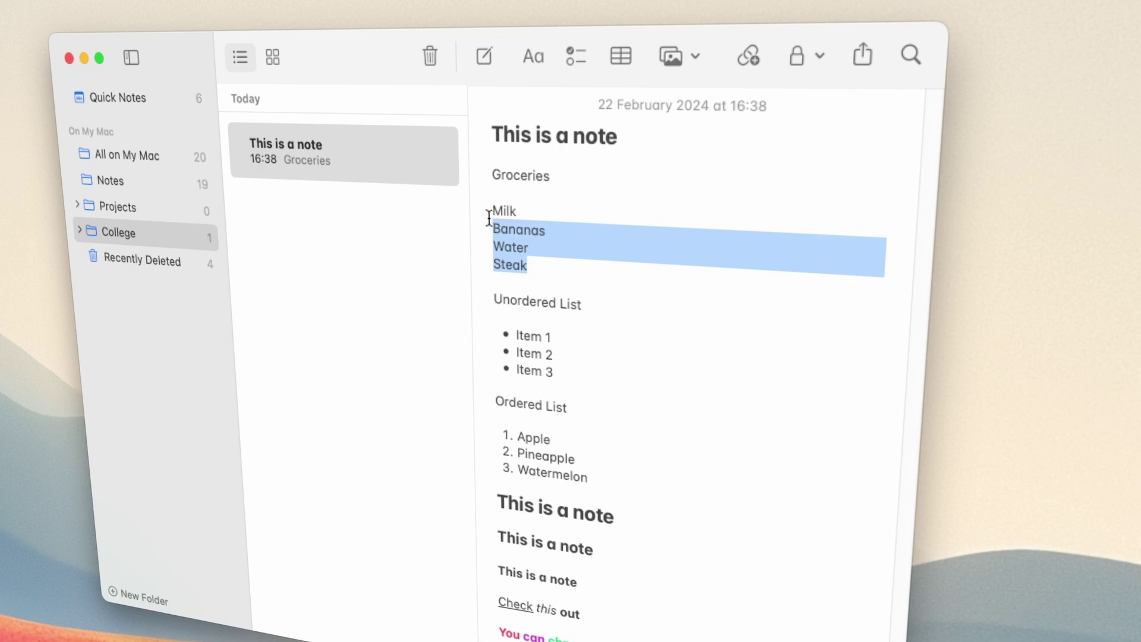
left_click(576, 58)
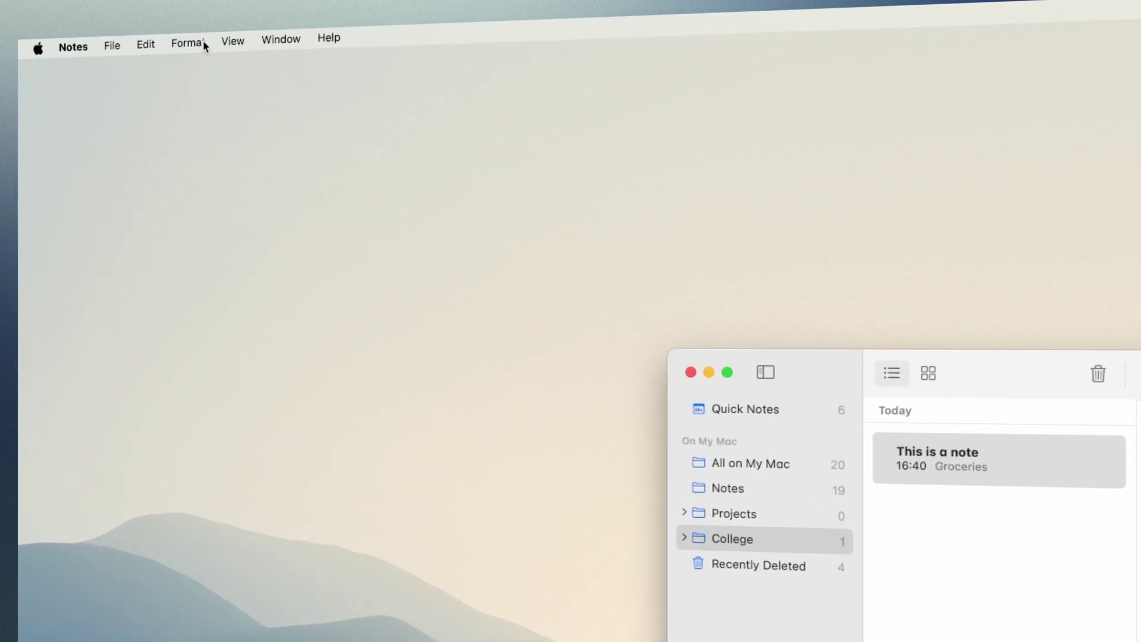
Step: Make Item 1 to Item 3 a bulleted list and bold the line BOLD TEXT!
left_click(100, 6)
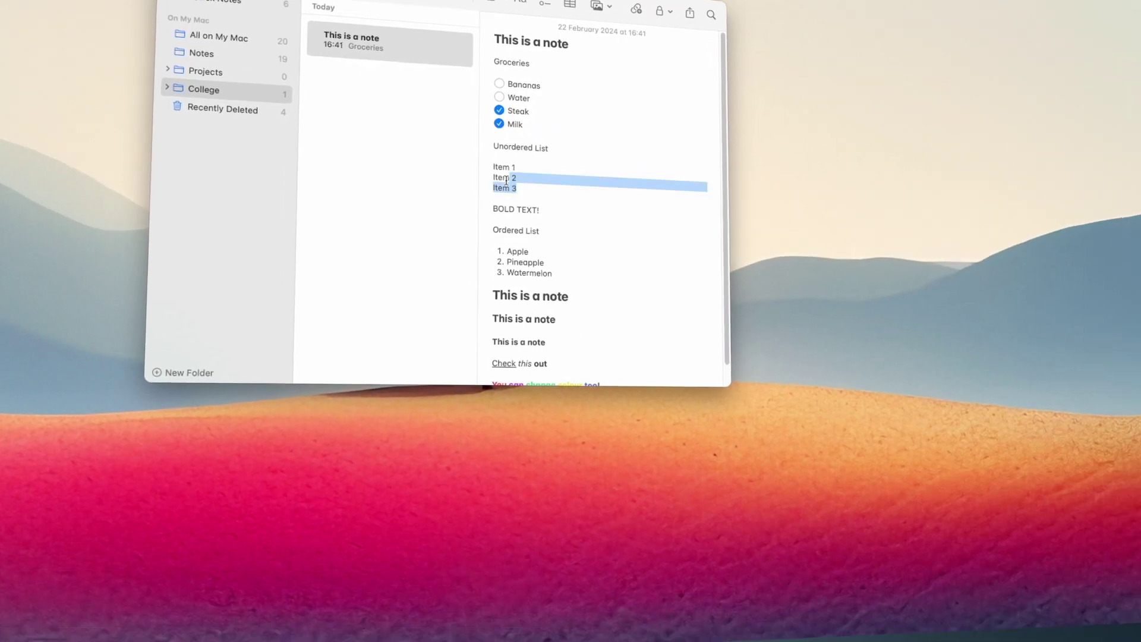
left_click_drag(506, 180, 478, 164)
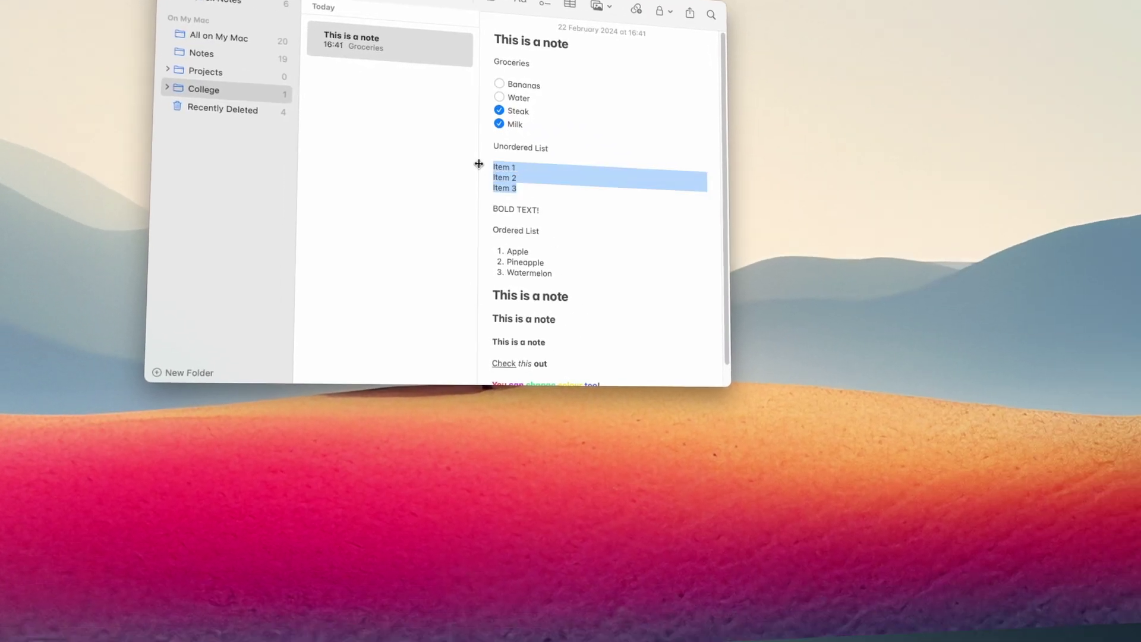
key("shift+super+7")
left_click_drag(542, 210, 484, 204)
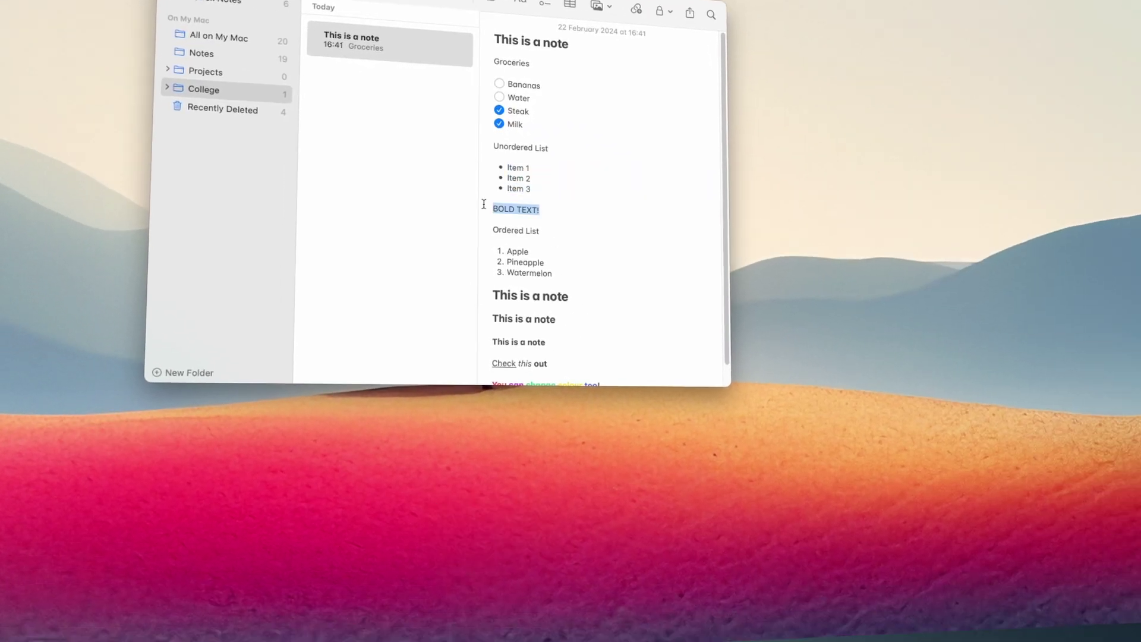
key("super+b")
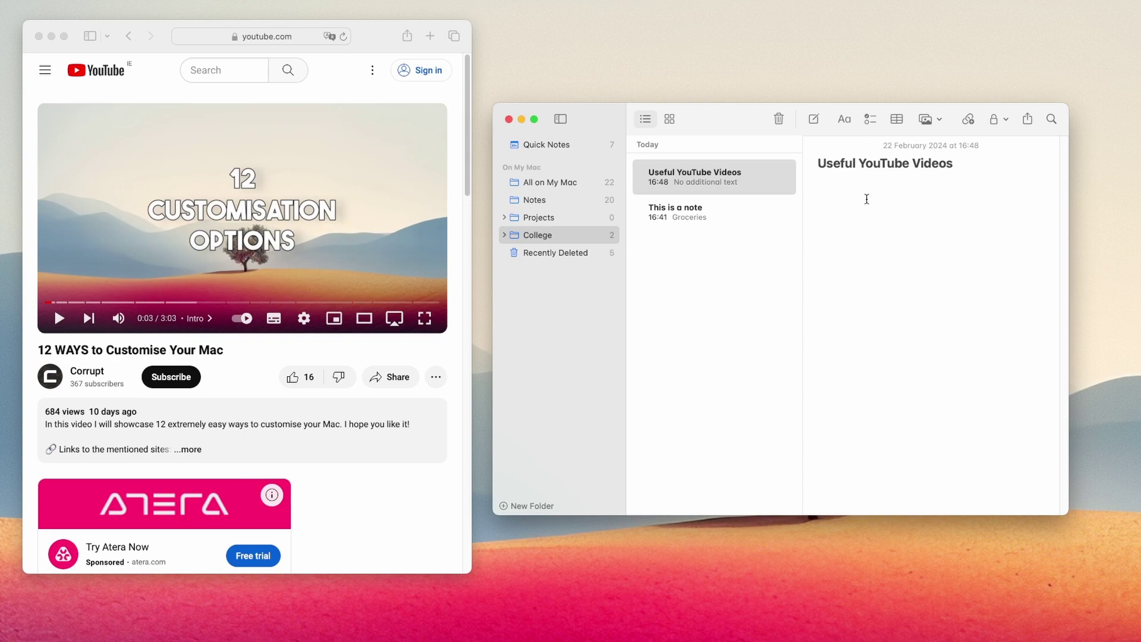
Step: Add the '12 WAYS to Customise Your Mac' video link and show its card as Small
left_click(970, 119)
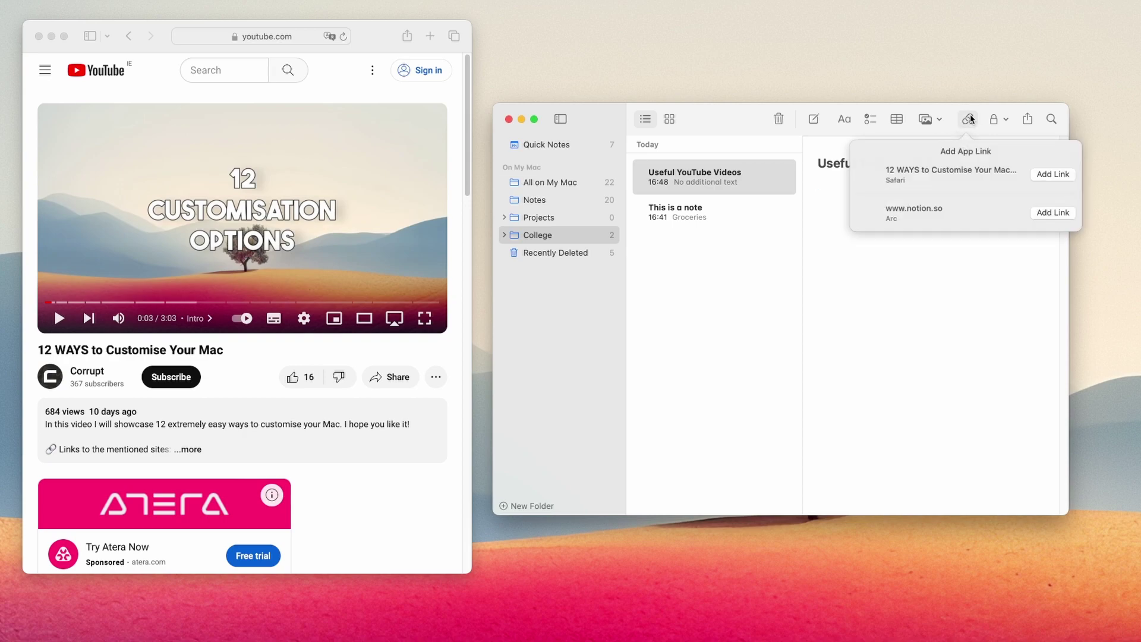
left_click(1056, 175)
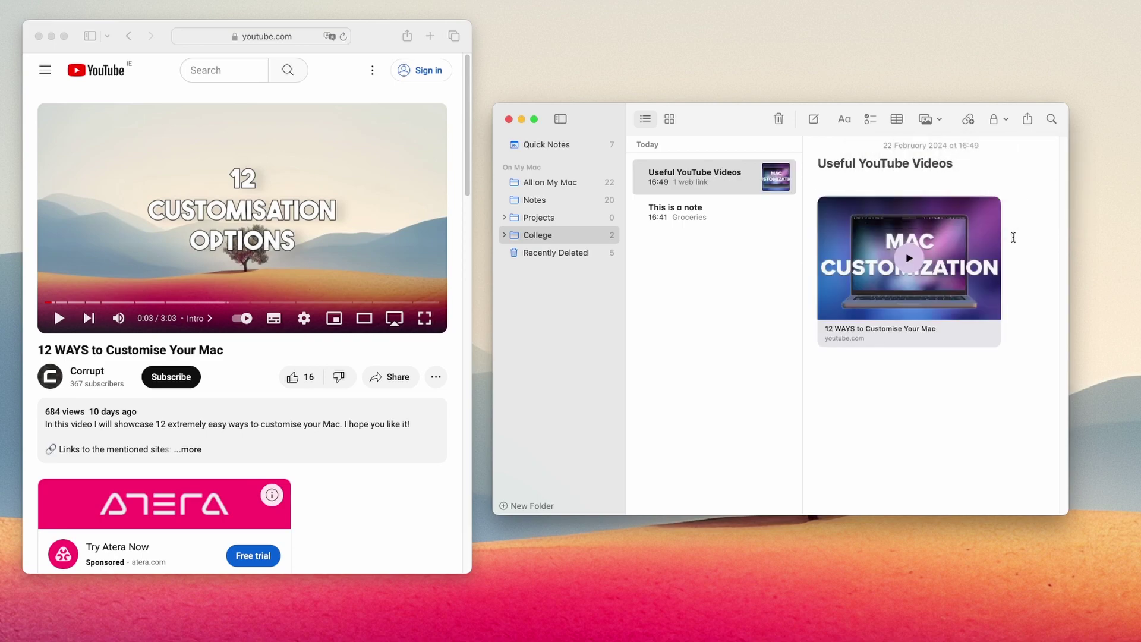
right_click(985, 245)
mouse_move(1012, 317)
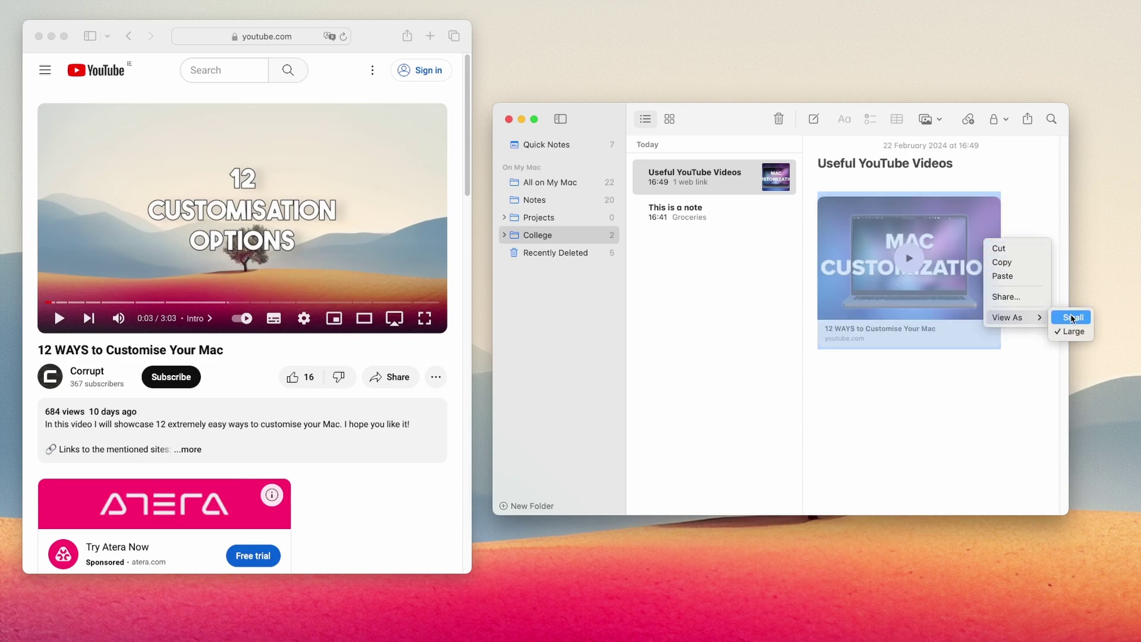
left_click(1073, 317)
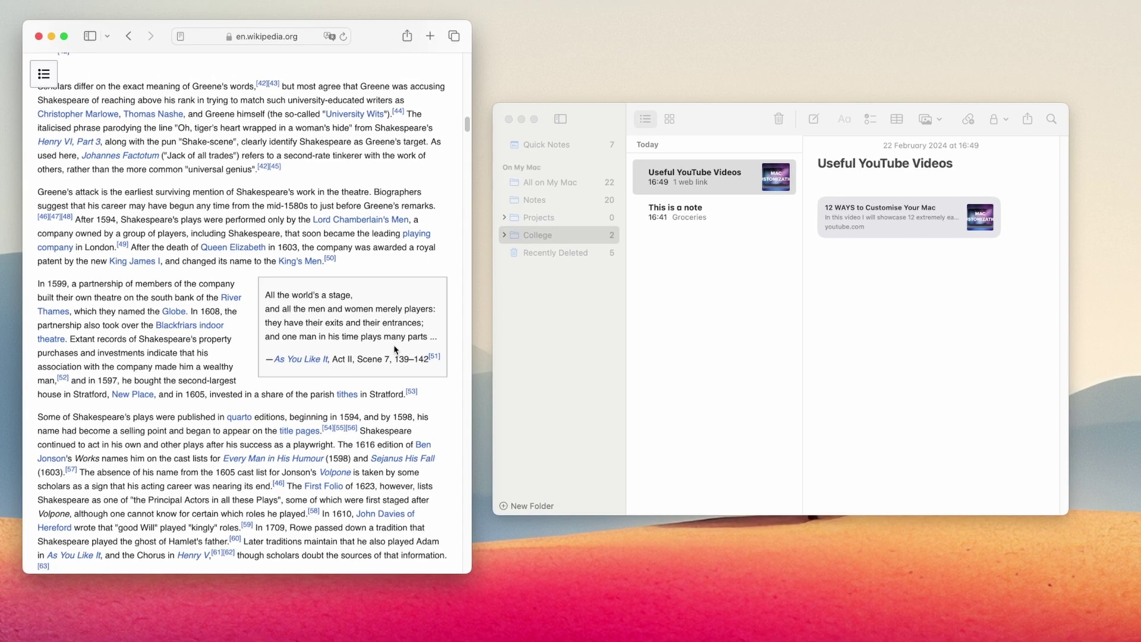
Step: Send the selected 'All the world's a stage' quote from Safari to a Quick Note
left_click_drag(267, 296, 439, 362)
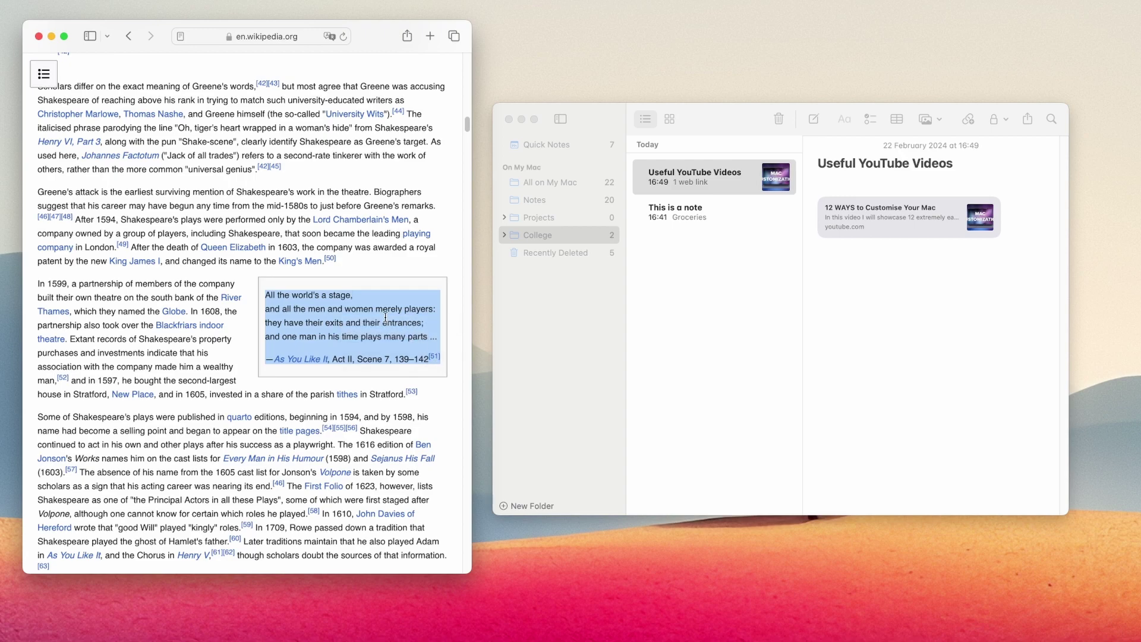
right_click(385, 318)
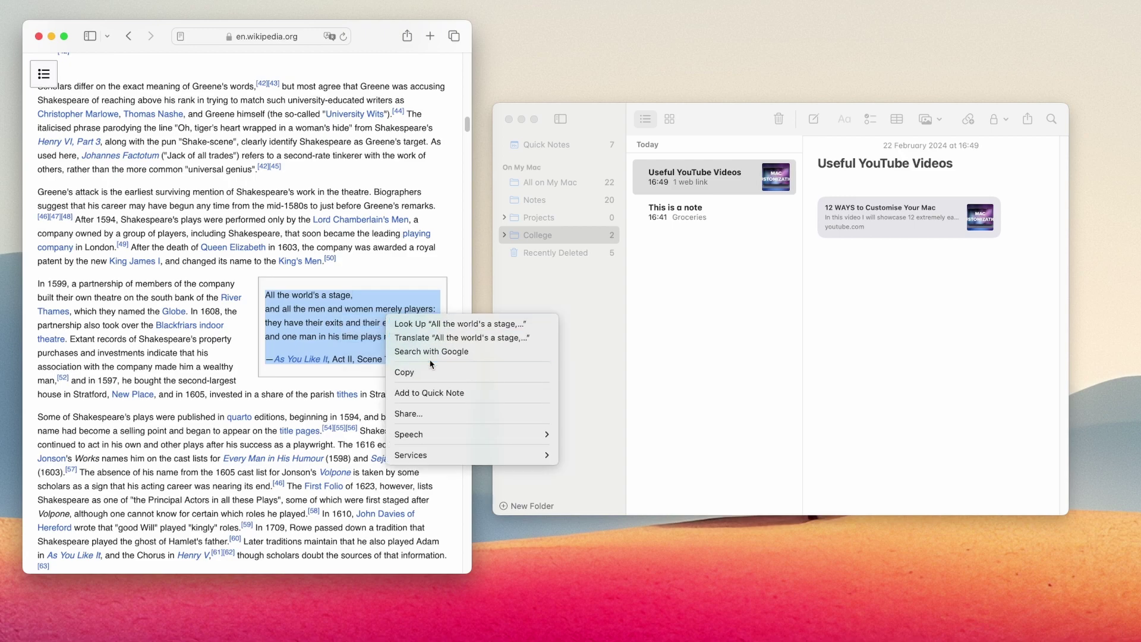
left_click(444, 395)
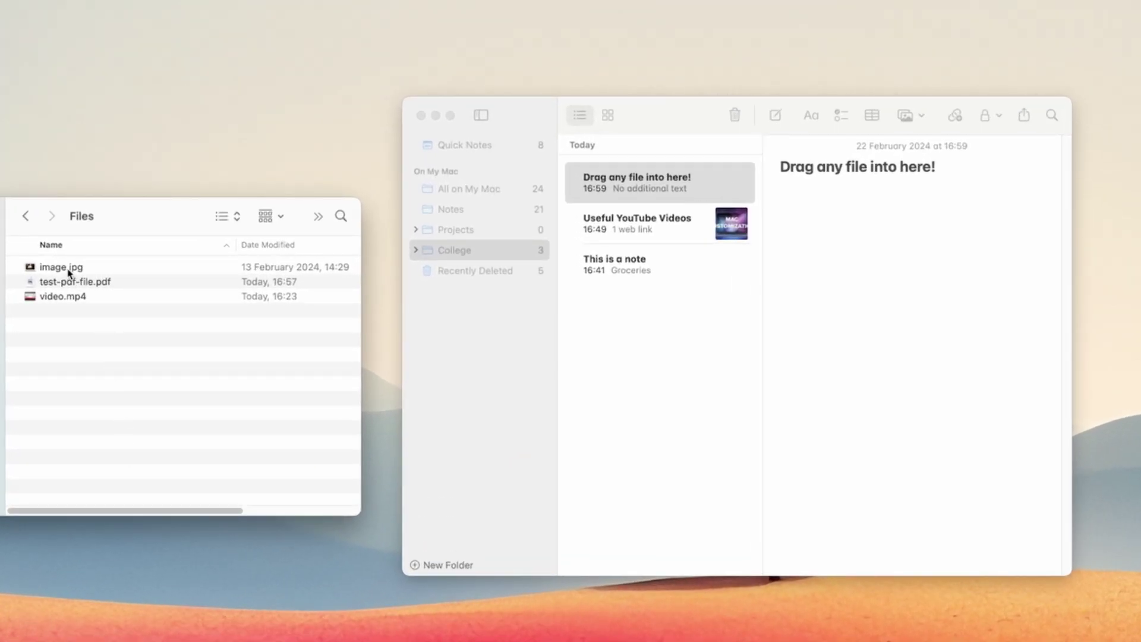
Step: Attach the test PDF, image.jpg, video.mp4 and the voice memo, playing the video along the way
mouse_move(70, 282)
left_mouse_down()
mouse_move(115, 299)
mouse_move(849, 238)
left_mouse_up()
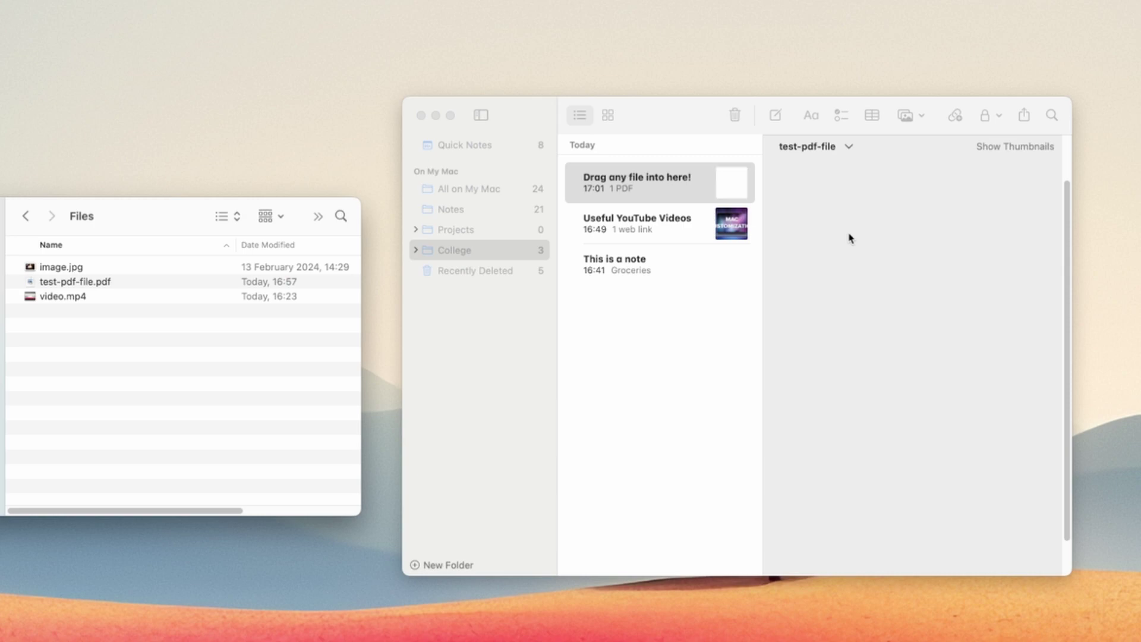
left_click_drag(63, 266, 832, 268)
mouse_move(58, 300)
left_mouse_down()
mouse_move(337, 301)
mouse_move(839, 255)
left_mouse_up()
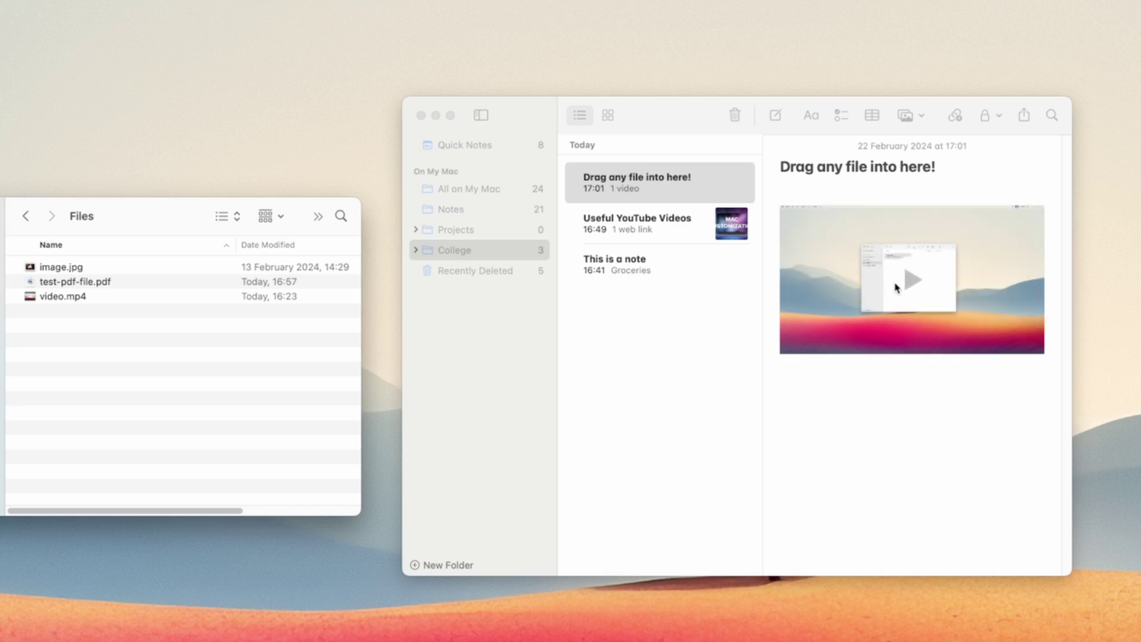
left_click(779, 365)
left_click(912, 280)
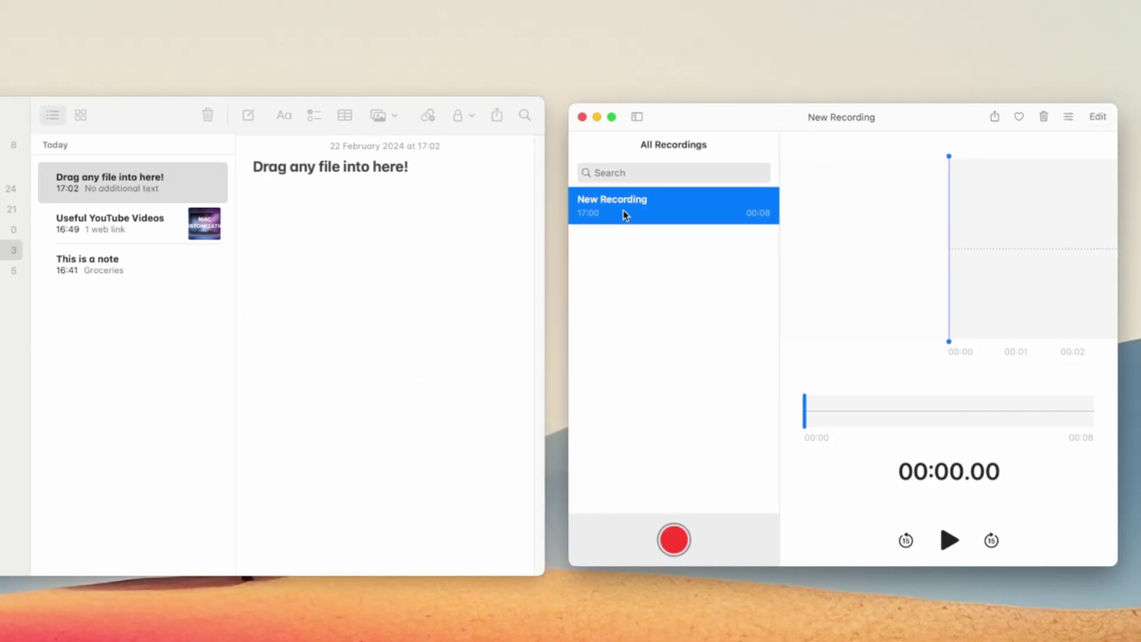
left_click_drag(623, 209, 341, 230)
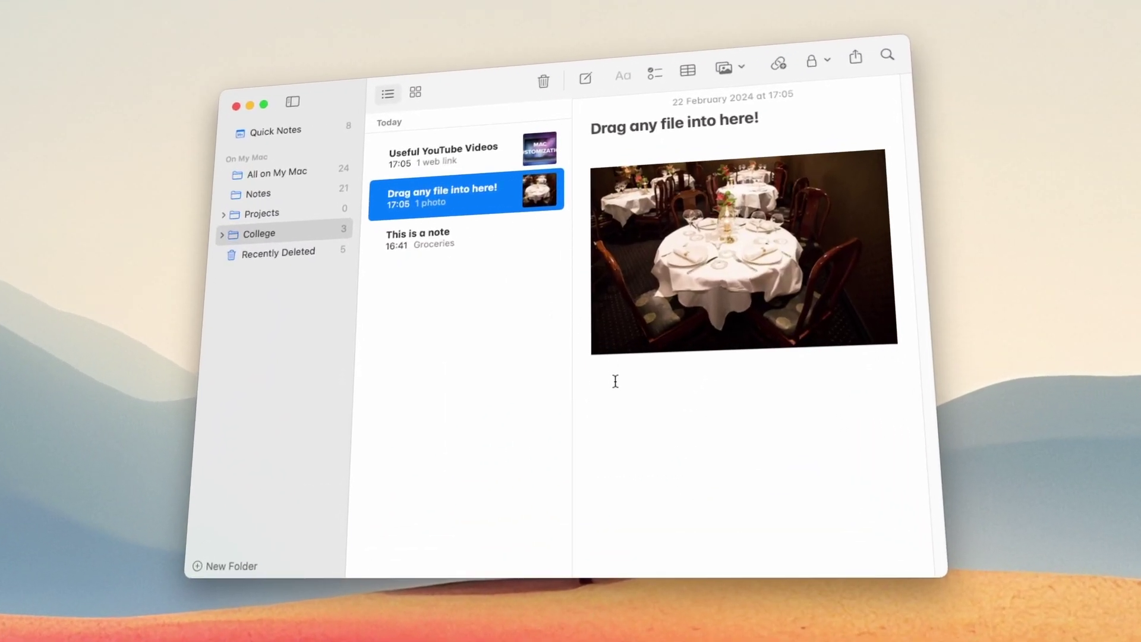
Step: Tag the photo note #image #important and Useful YouTube Videos #video #important
left_click(616, 381)
type("#image ")
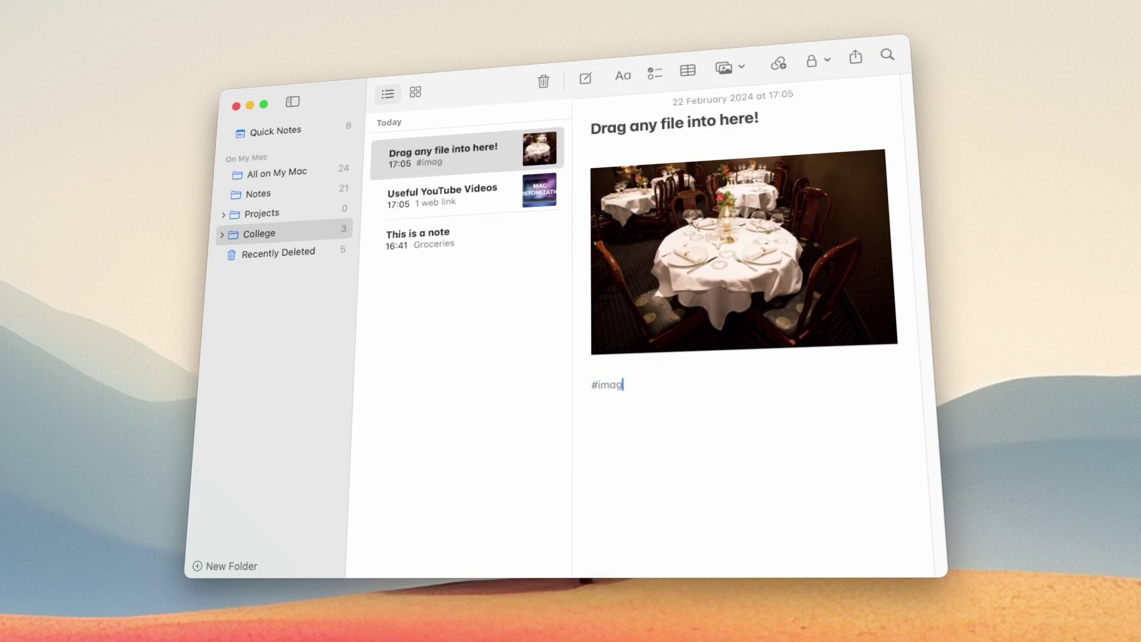
type("#impor")
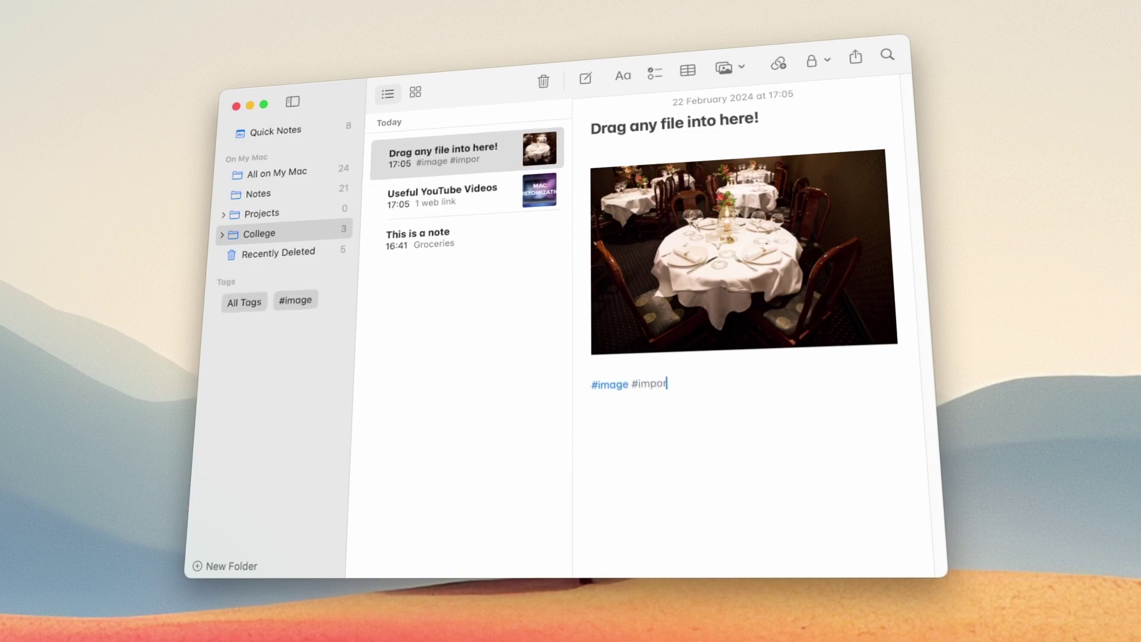
type("tant")
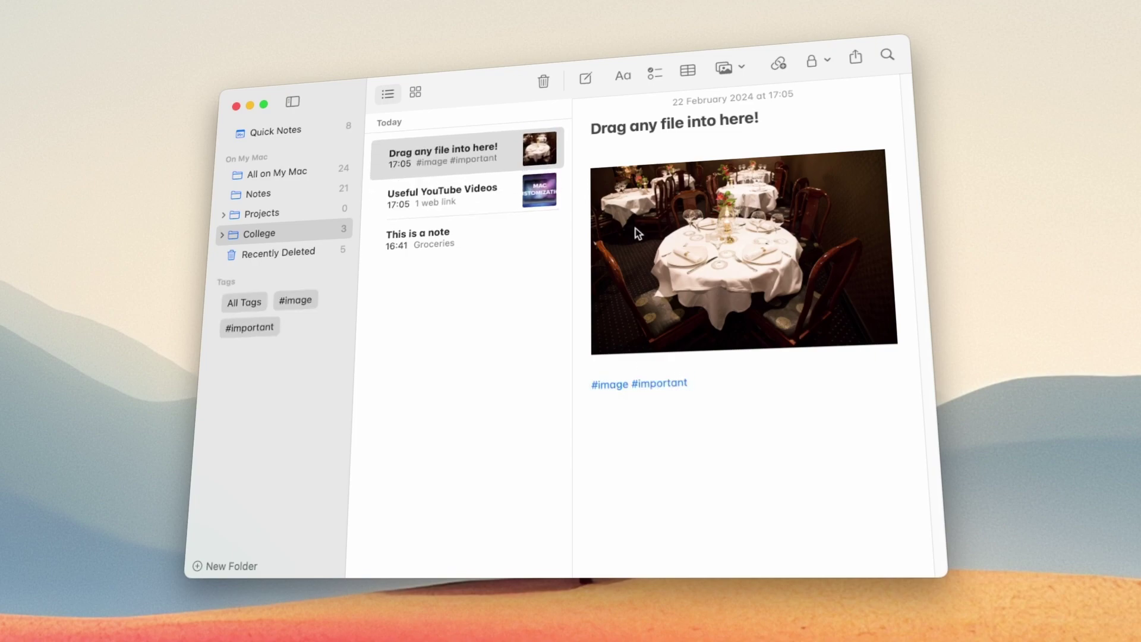
left_click(478, 190)
left_click(620, 257)
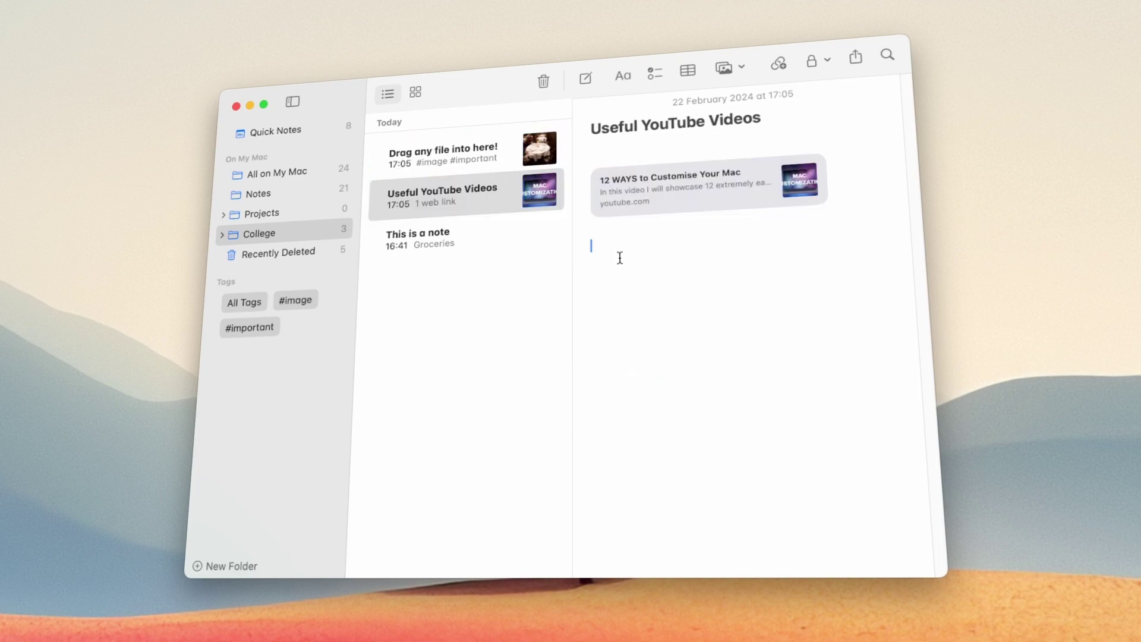
type("#video #")
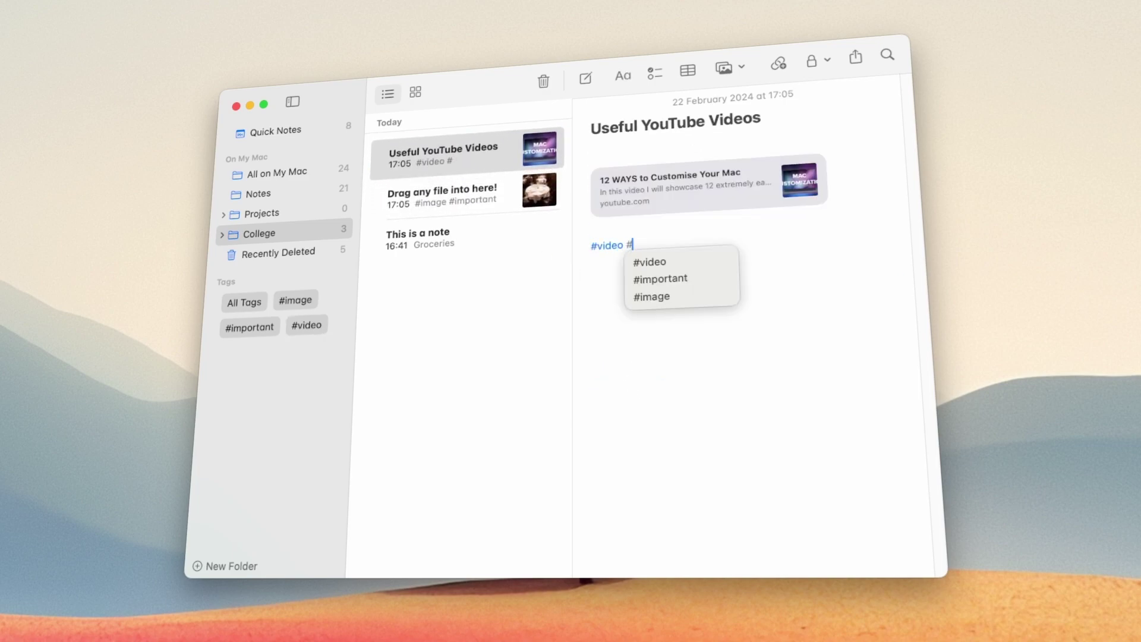
type("important")
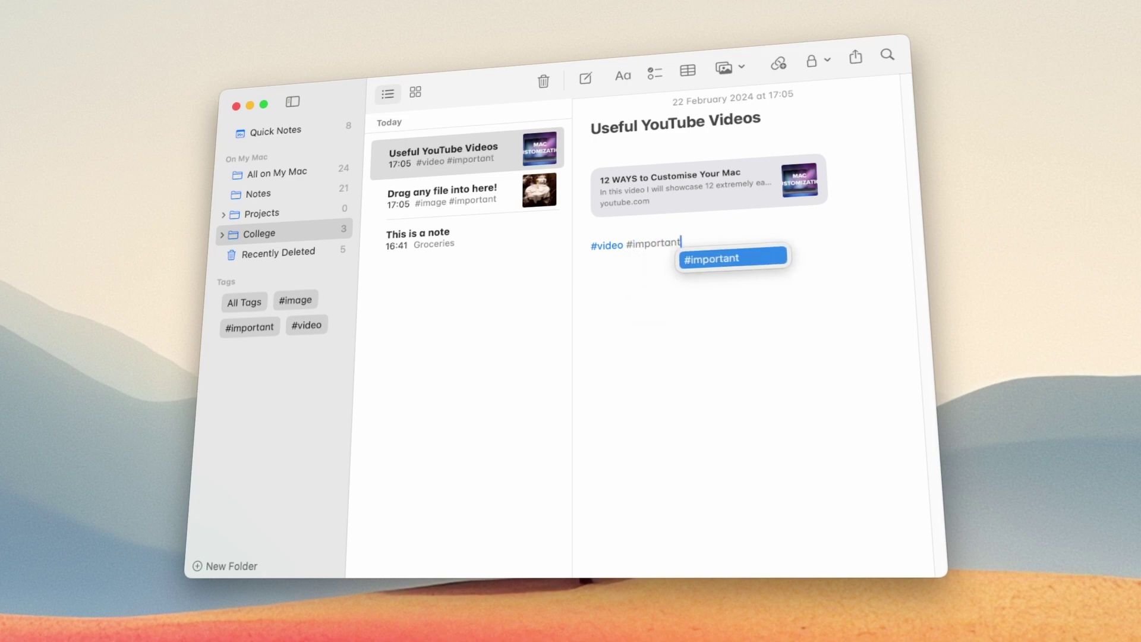
Step: Create a smart folder named Important with a #important tag filter
left_click(226, 567)
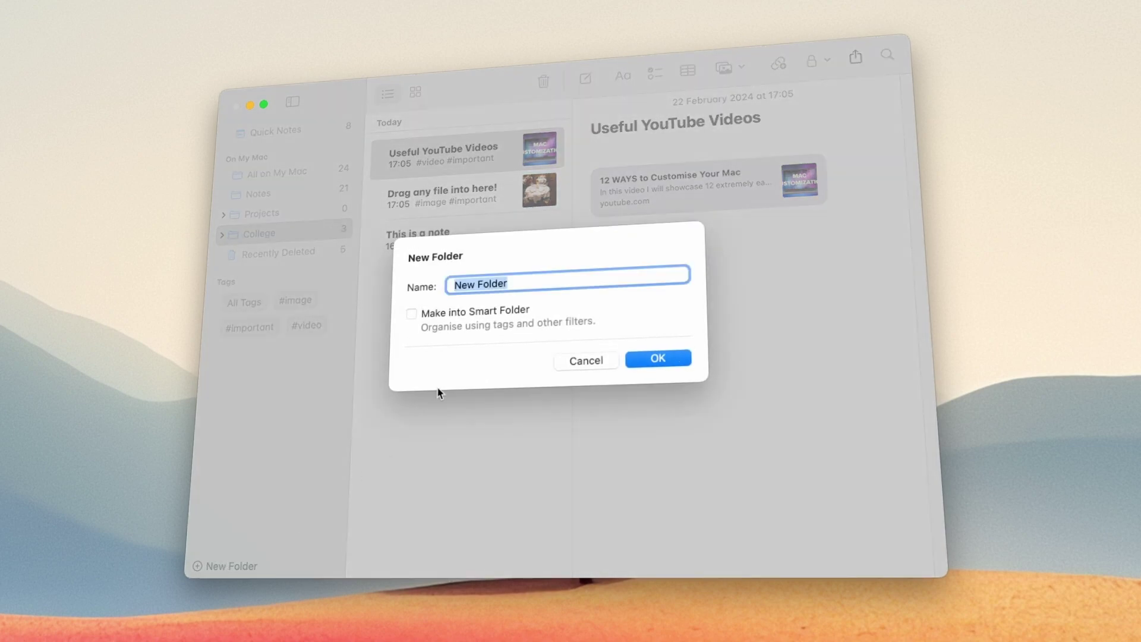
type("Important")
left_click(416, 316)
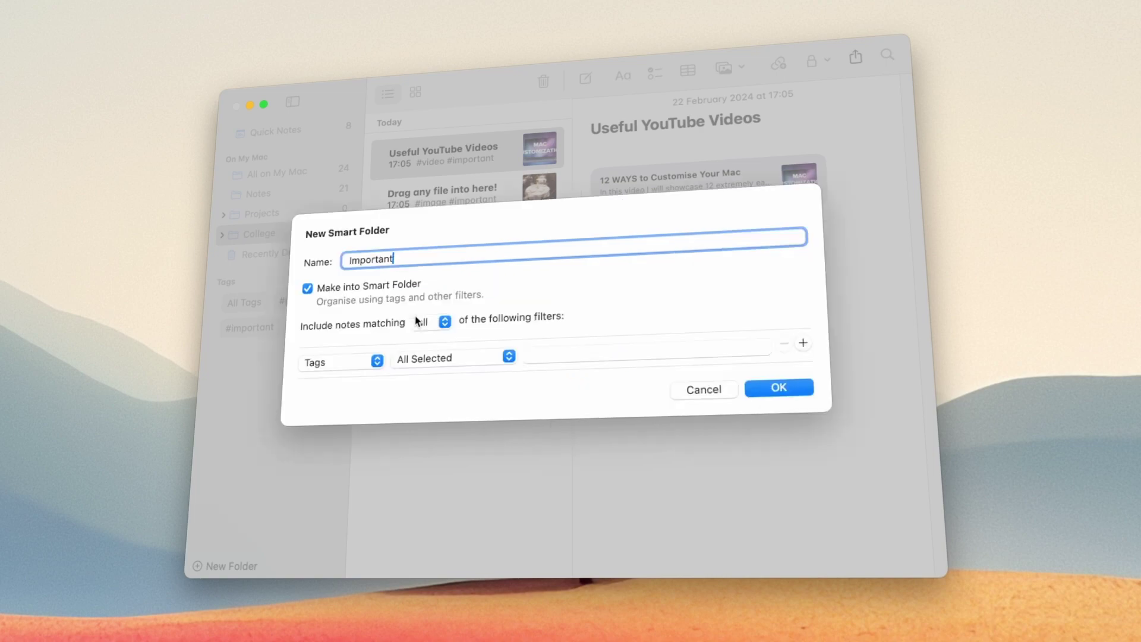
left_click(537, 352)
left_click(569, 393)
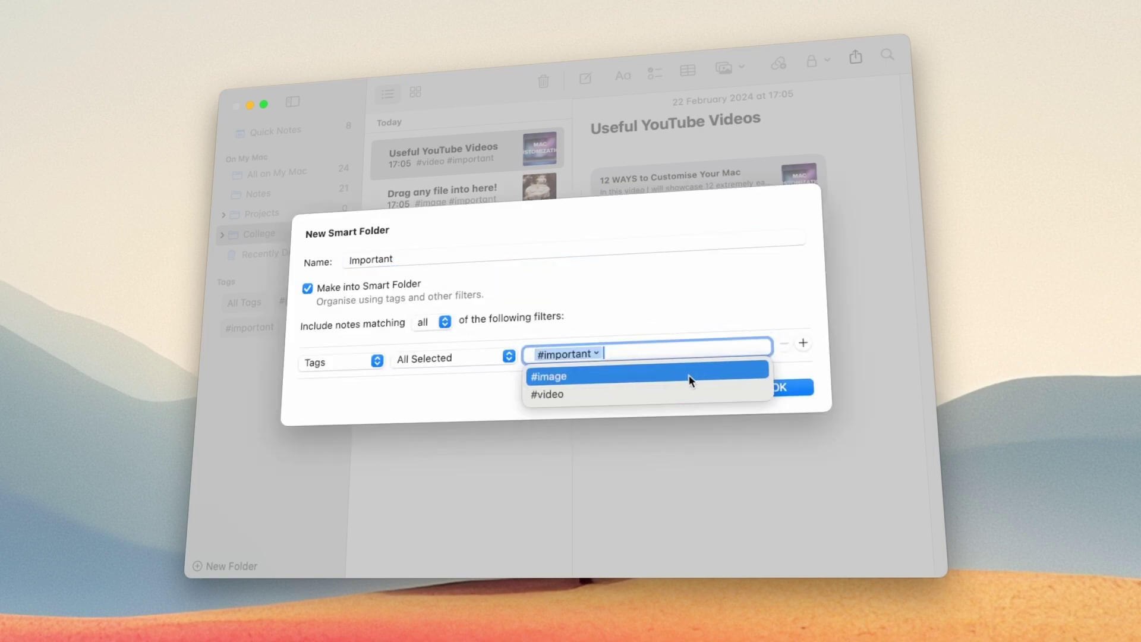
left_click(778, 389)
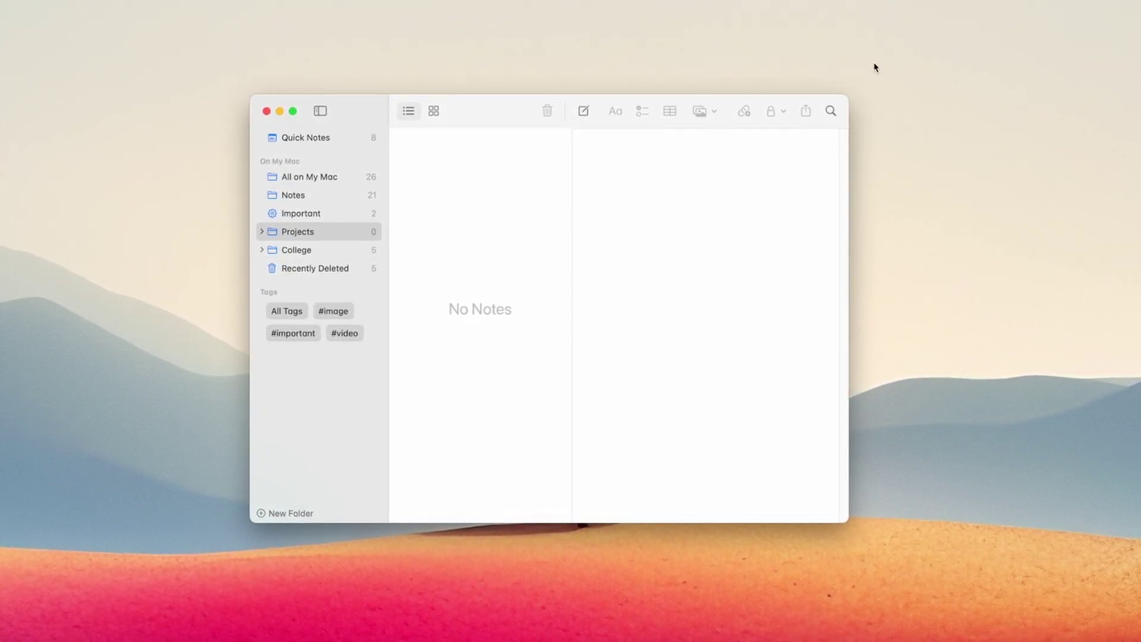
Step: Search all notes for the phrase 'this is a test'
left_click(835, 110)
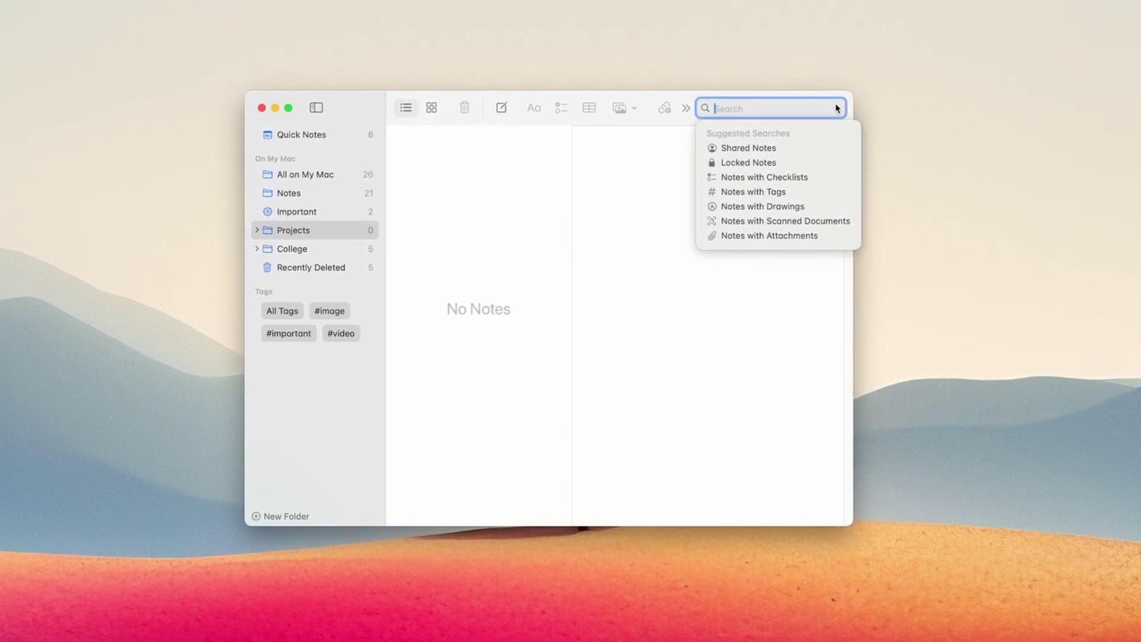
type("this is a test")
key("Return")
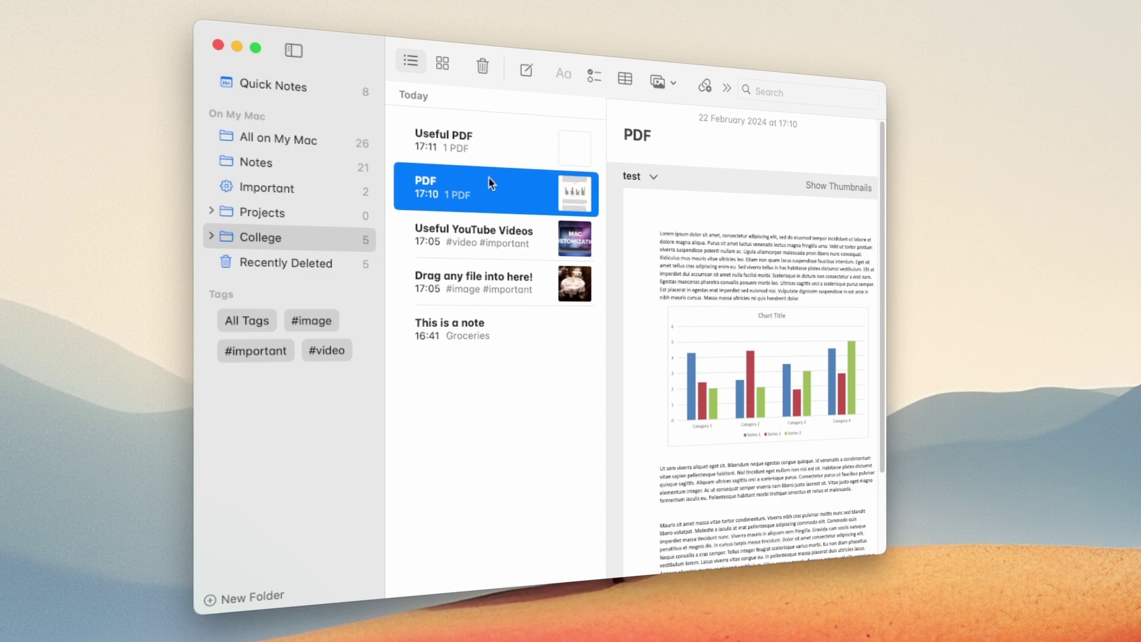
Step: Pin the Useful PDF and PDF notes to the top of College
left_click(507, 192)
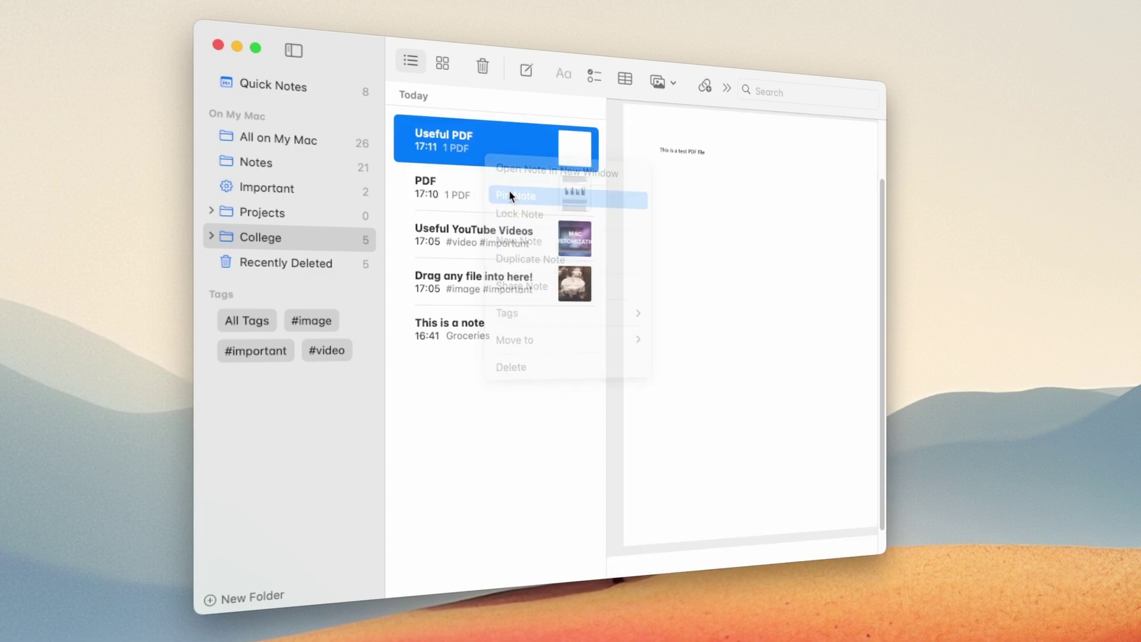
right_click(488, 221)
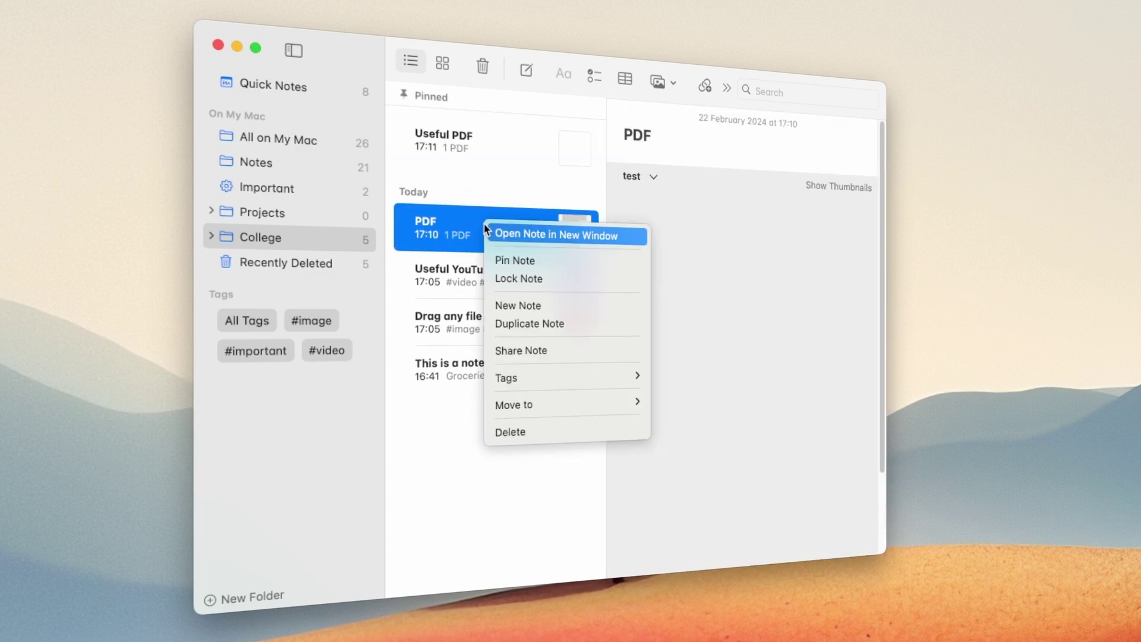
left_click(509, 261)
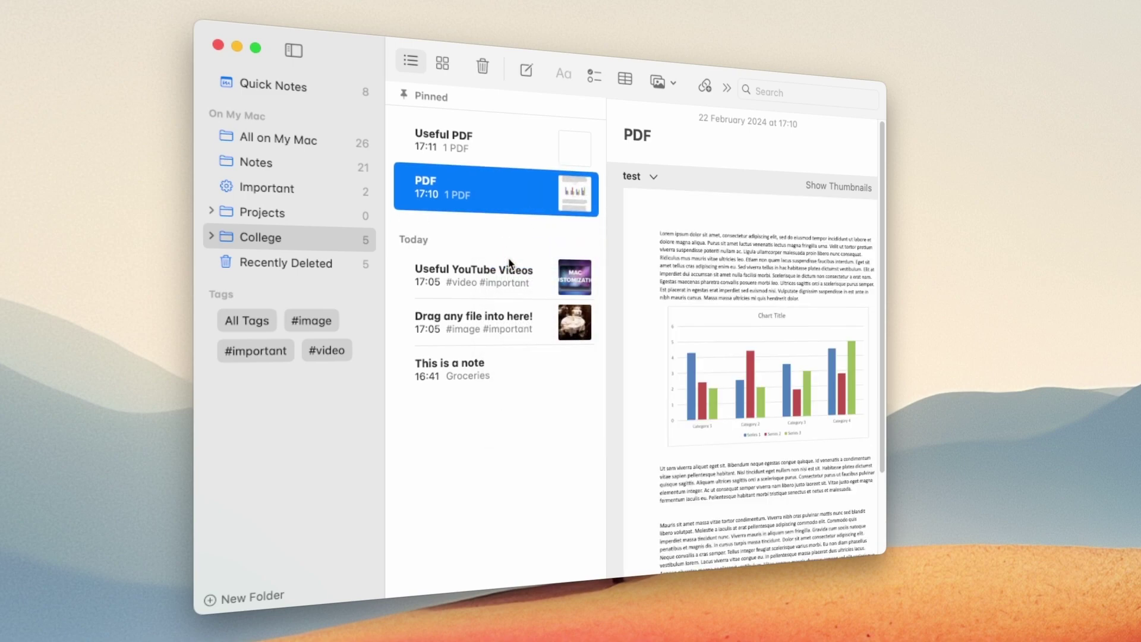
Step: Lock the note 'This is a note' with a password
left_click(500, 372)
right_click(498, 376)
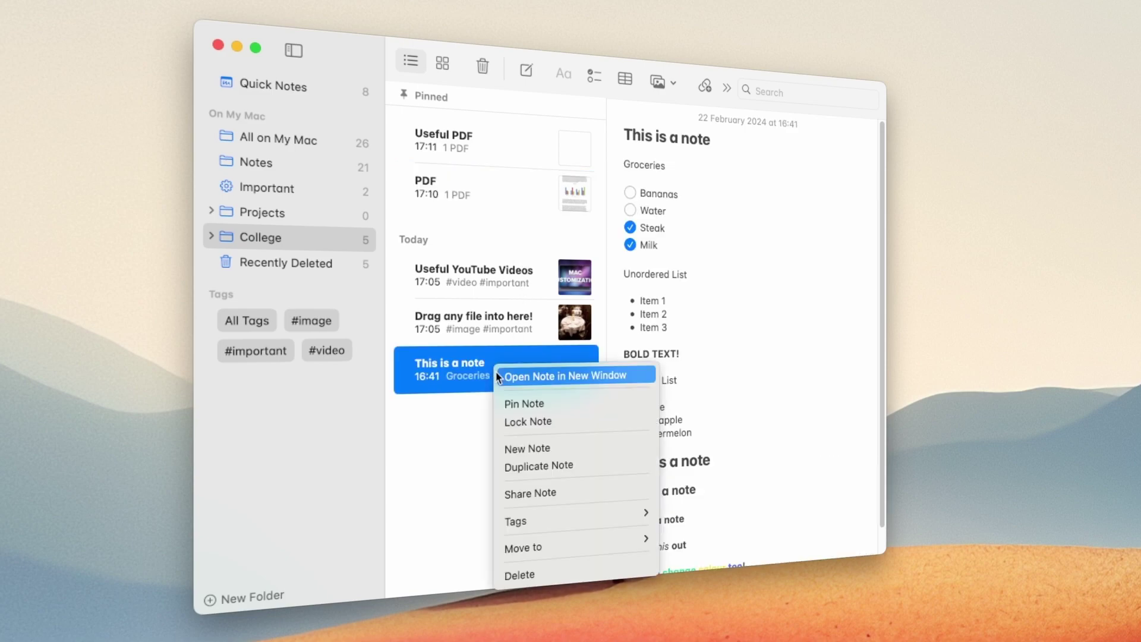
left_click(523, 422)
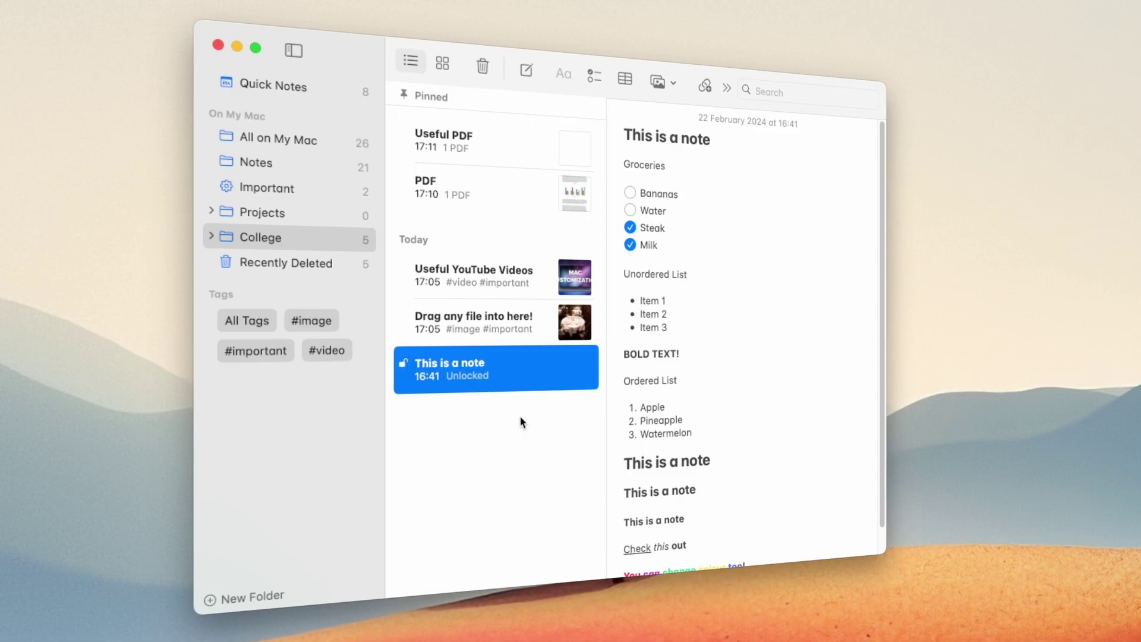